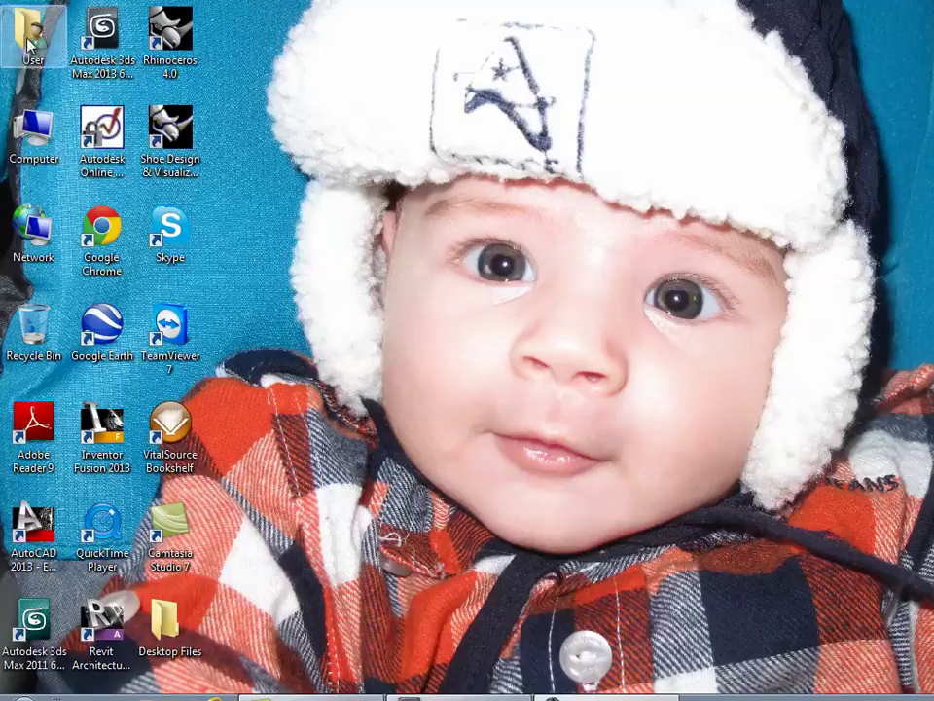
- Browse to C:\Program Files\Autodesk\3ds Max 2011 in Windows Explorer
double_click(41, 128)
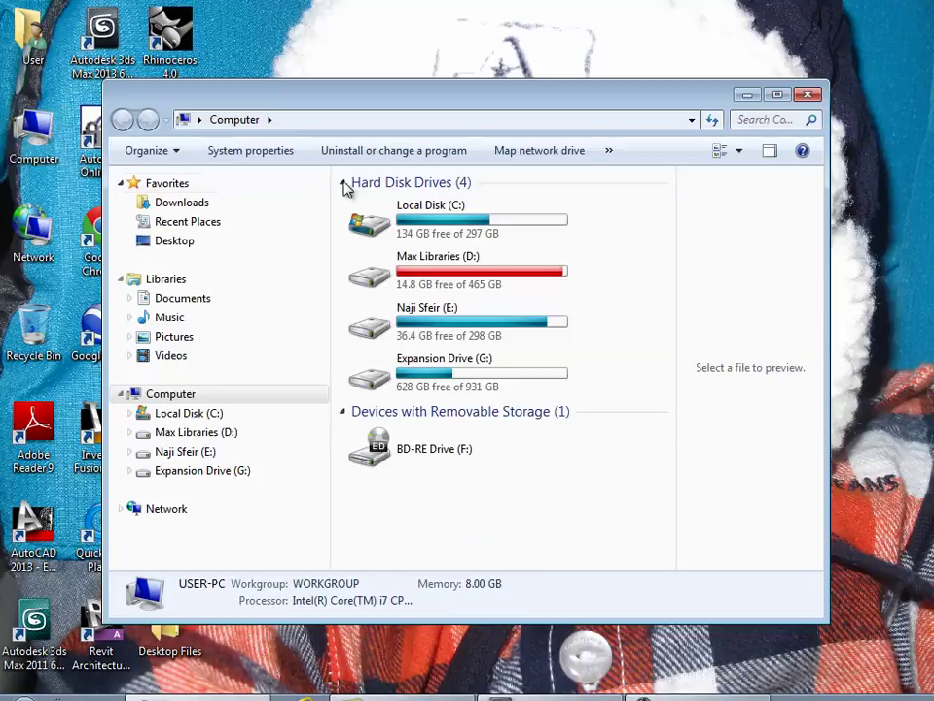
double_click(426, 218)
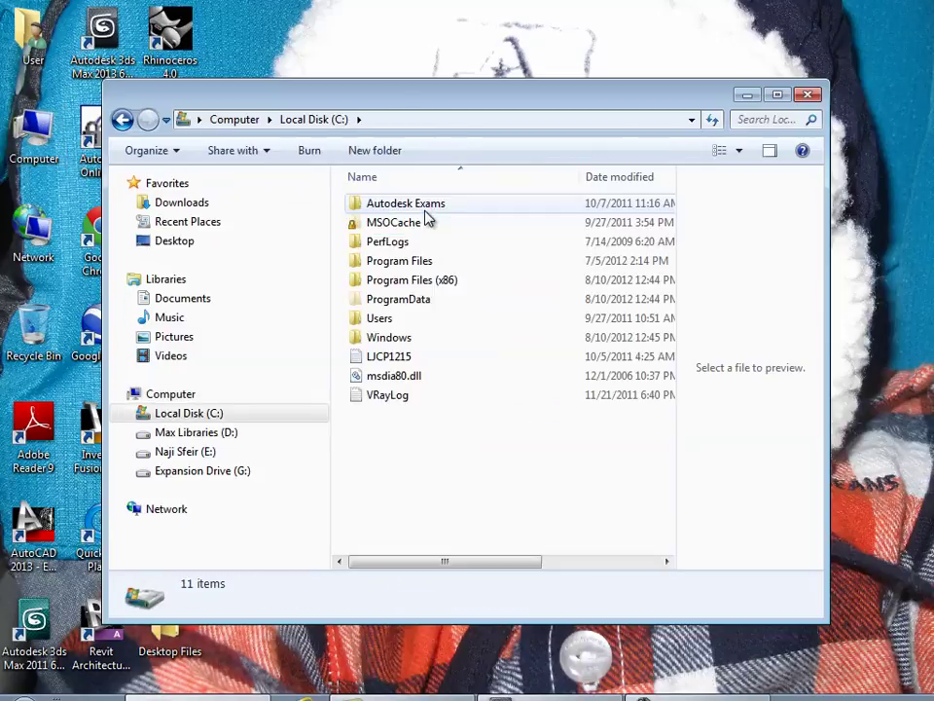
double_click(420, 261)
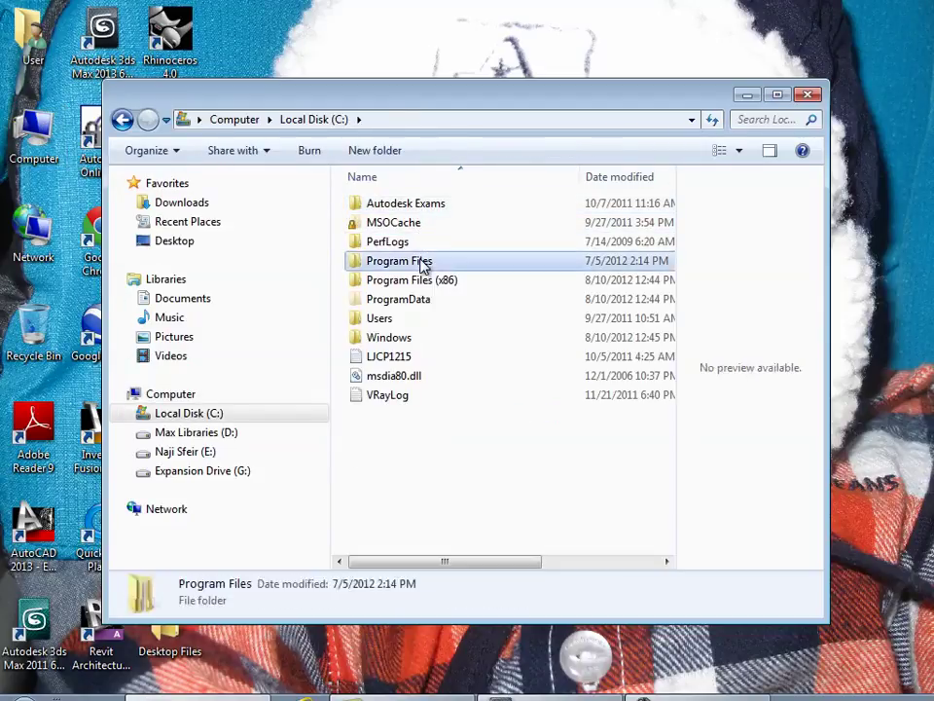
click(407, 225)
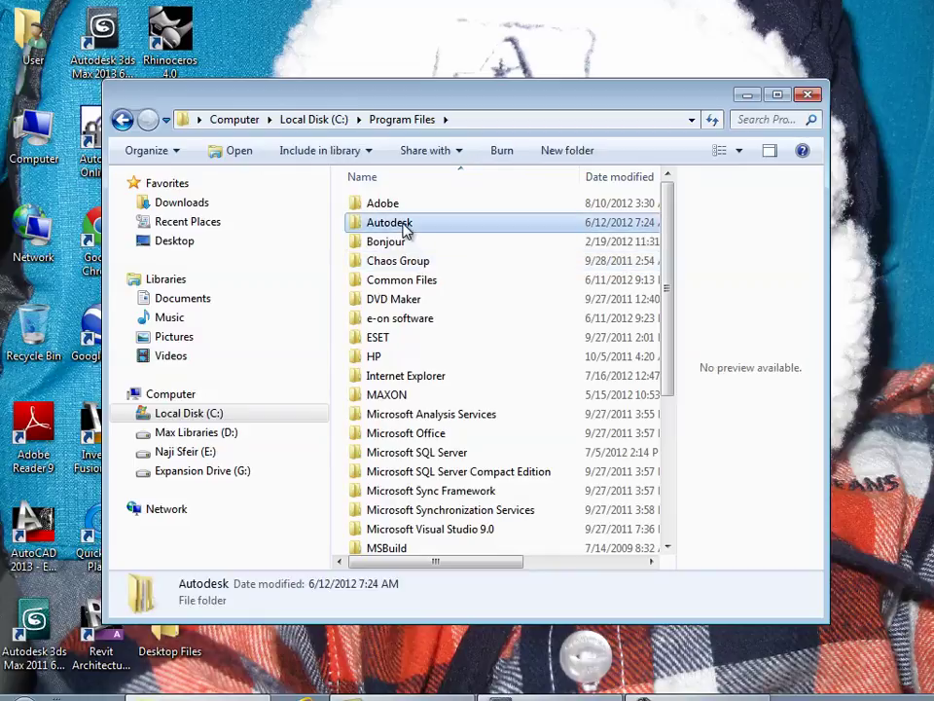
double_click(407, 225)
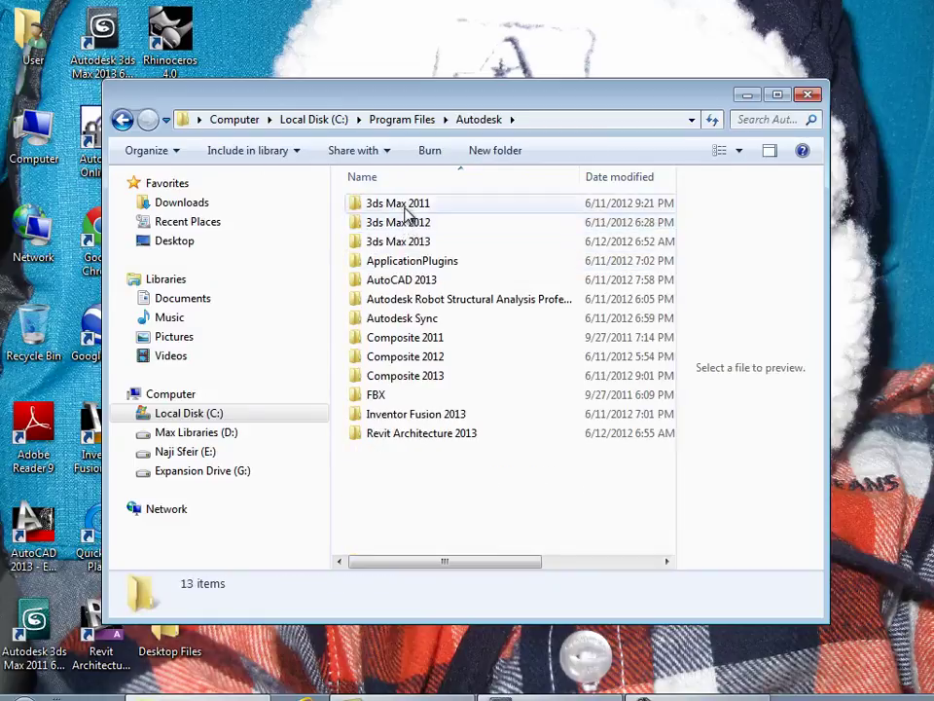
click(409, 204)
double_click(412, 209)
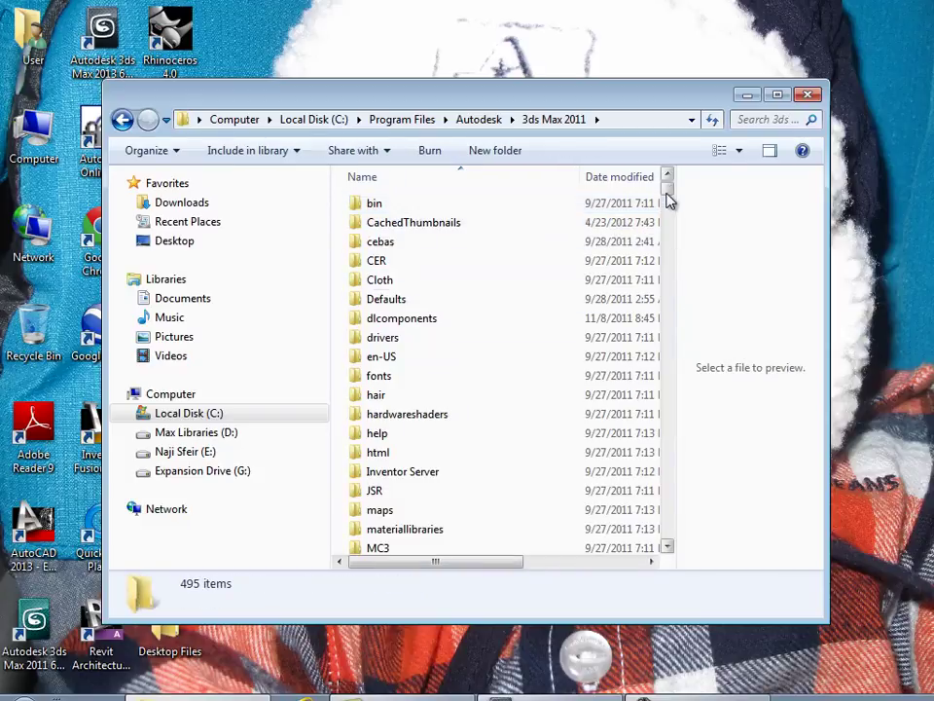
- Select the materiallibraries and maps folders together
mouse_move(668, 189)
mouse_down()
mouse_move(662, 216)
mouse_move(658, 196)
mouse_up()
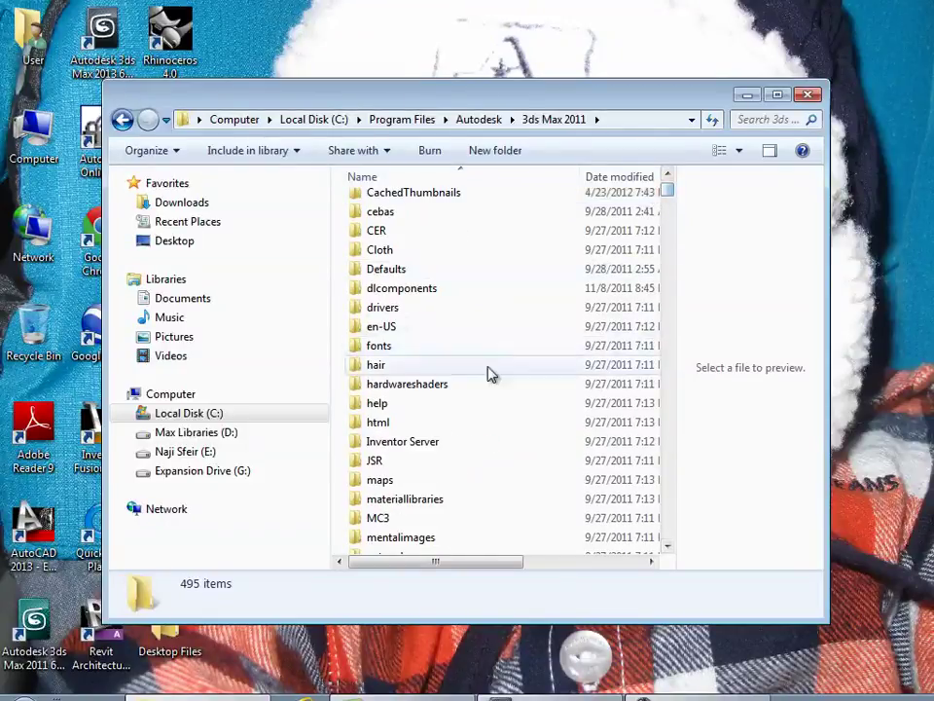
click(420, 502)
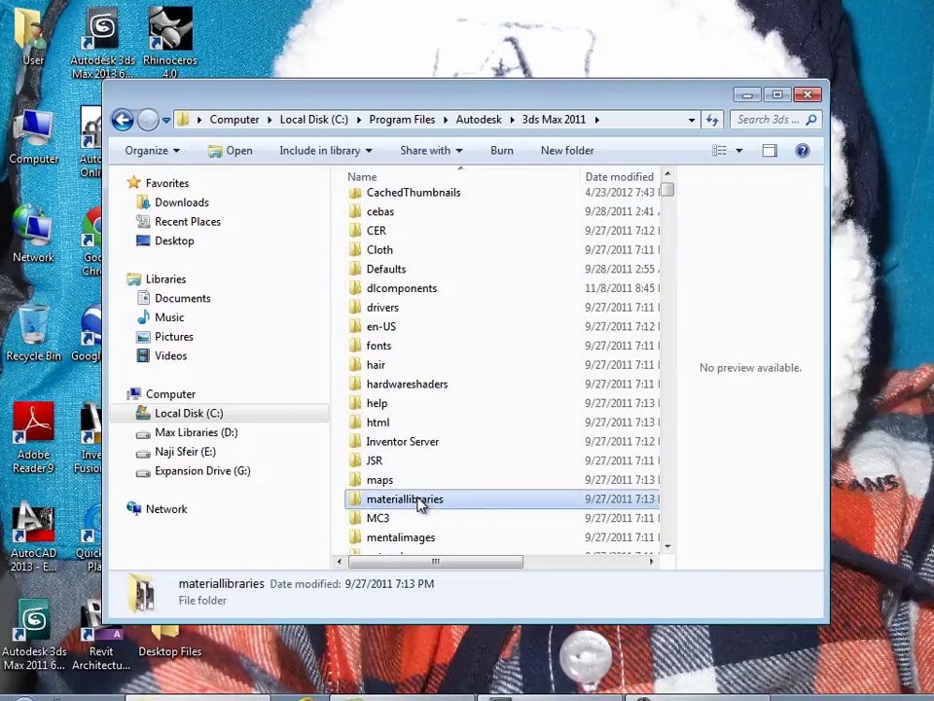
ctrl+click(390, 484)
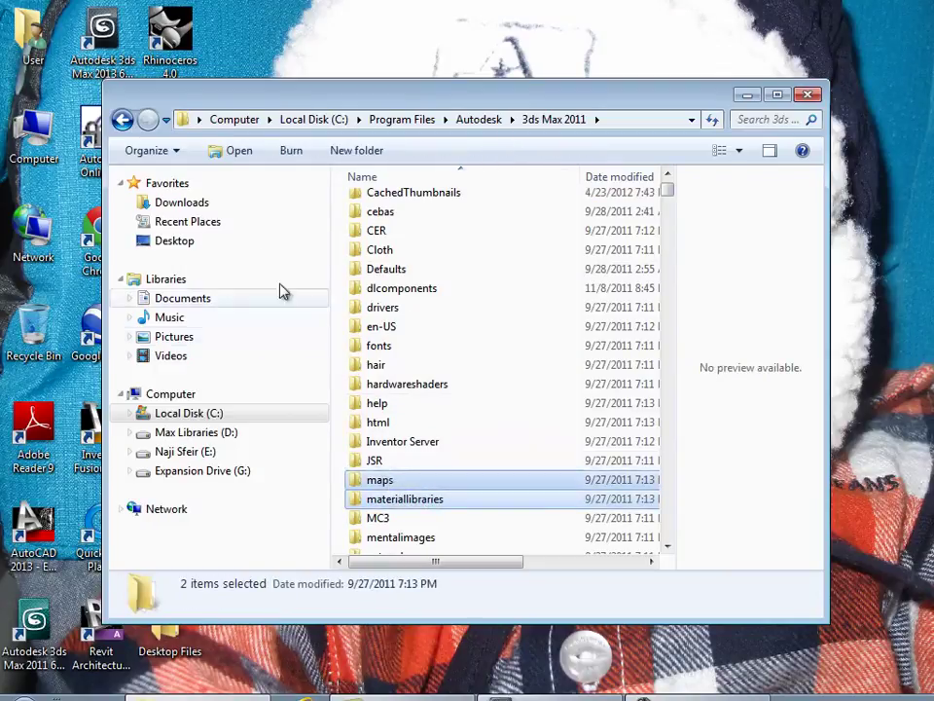
- Copy maps and materiallibraries with Organize > Copy, then go into Autodesk\3ds Max 2013
click(176, 156)
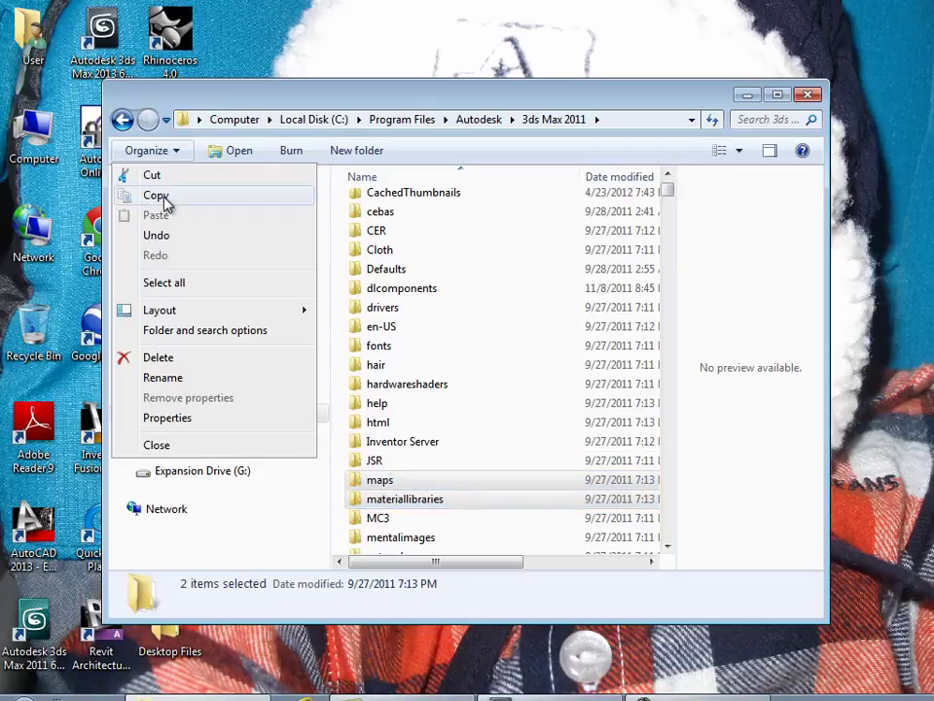
click(164, 198)
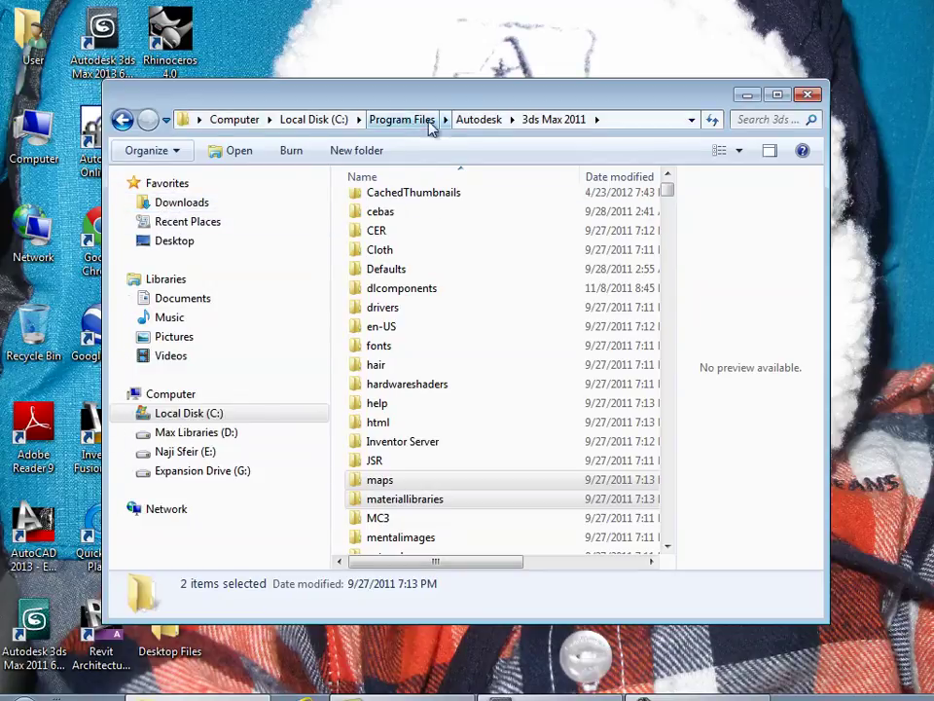
click(480, 120)
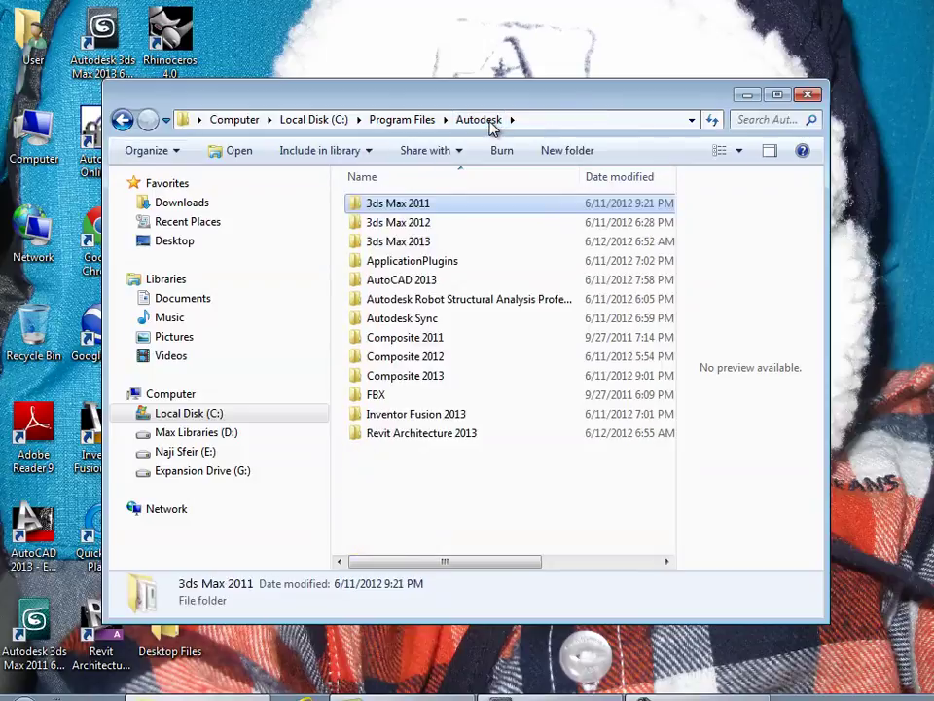
click(424, 243)
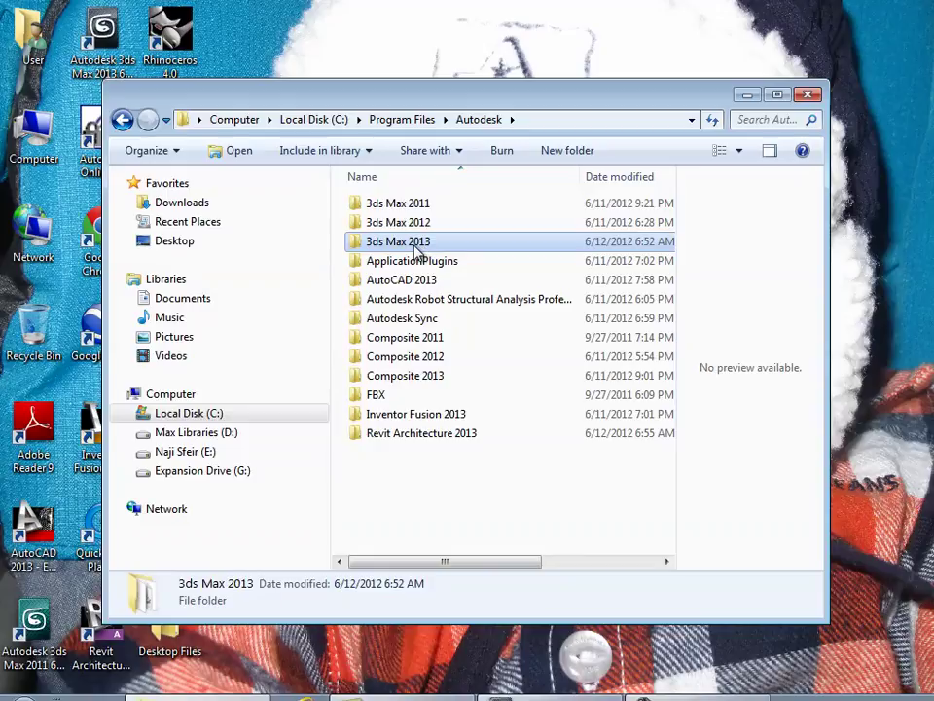
double_click(416, 245)
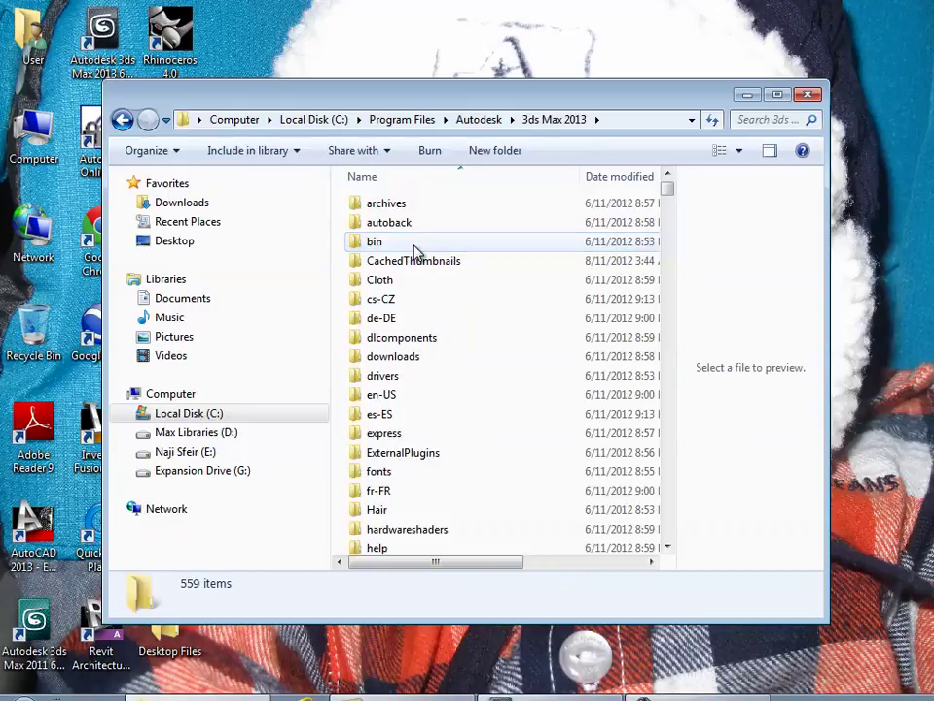
- Paste both folders into 3ds Max 2013, merging into its existing maps folder for all items
click(182, 152)
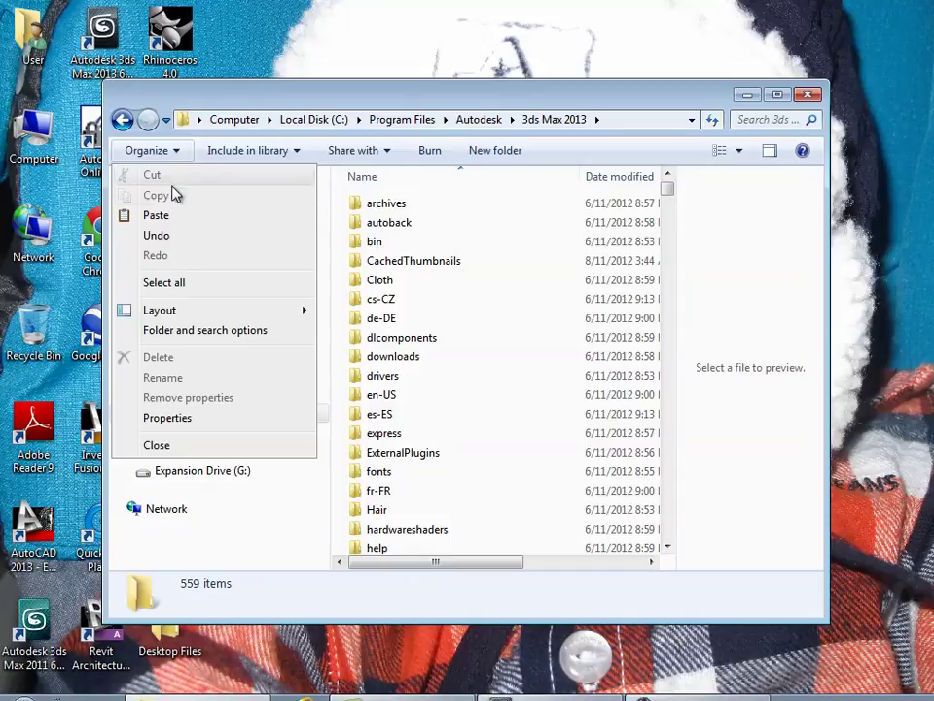
click(163, 215)
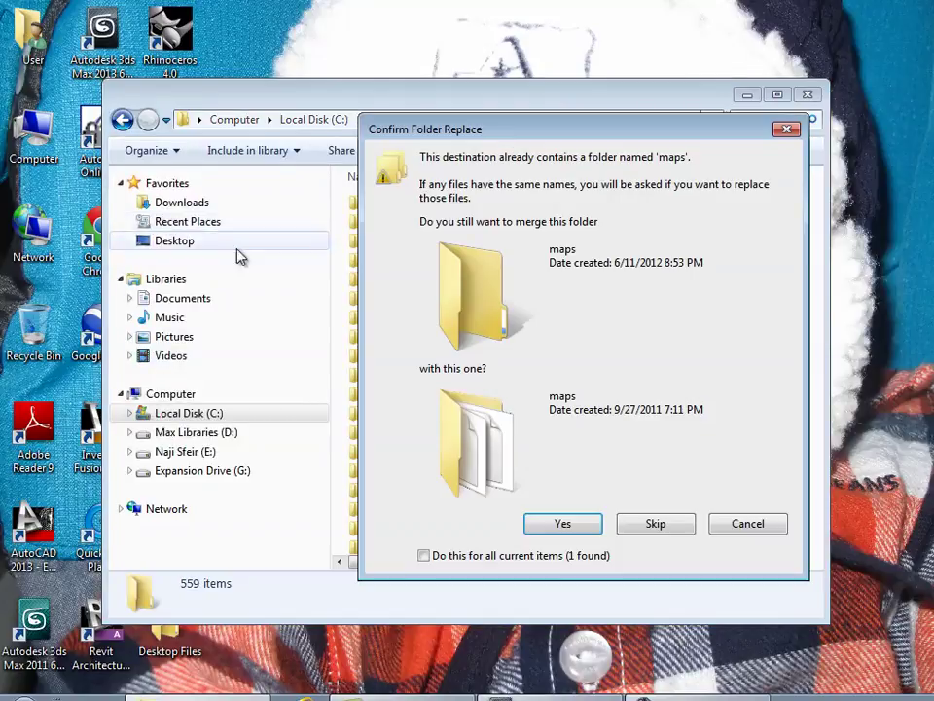
click(446, 558)
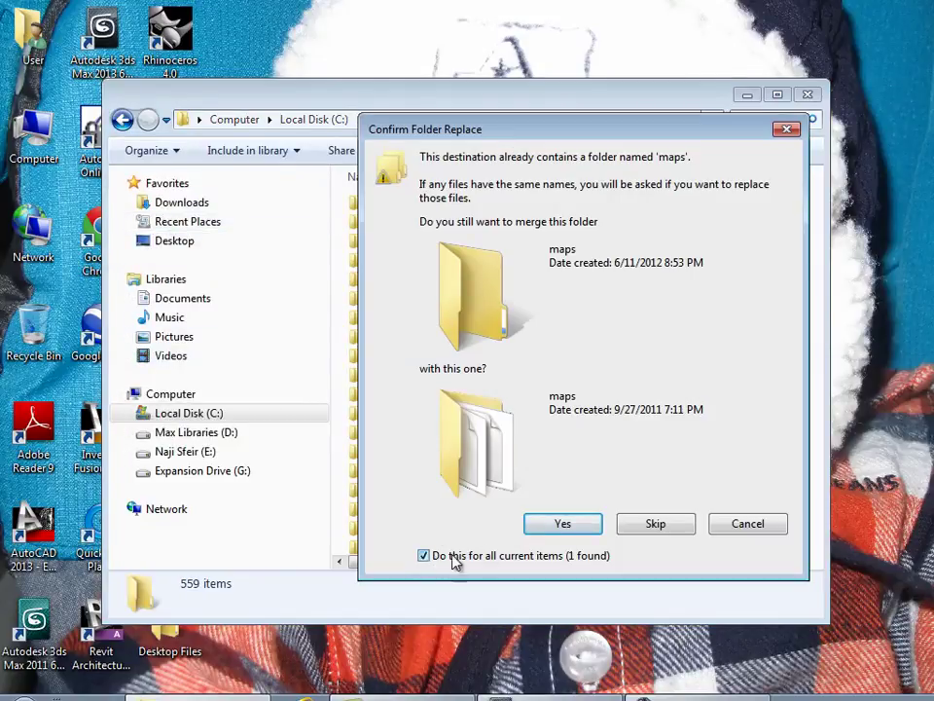
click(551, 525)
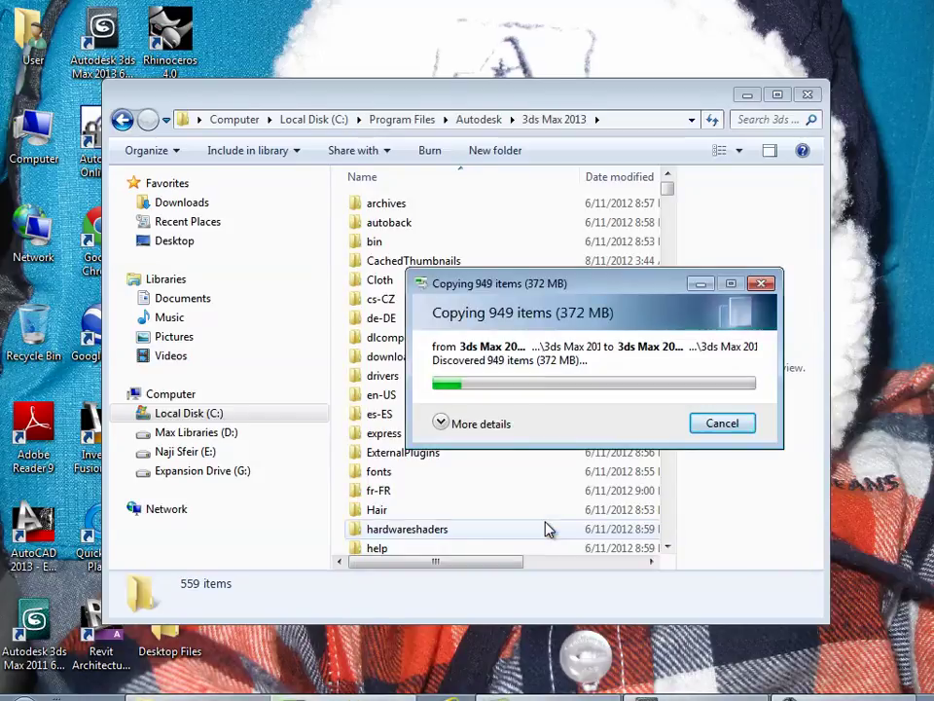
drag(621, 287, 567, 277)
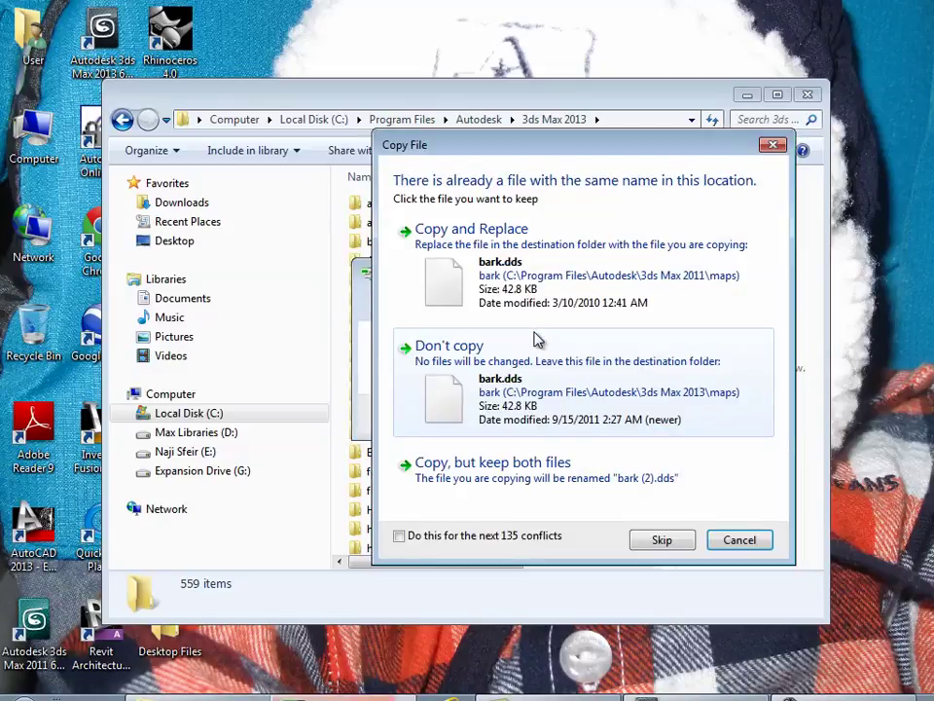
- Skip all 136 conflicting files, keeping the versions already in 3ds Max 2013
click(401, 535)
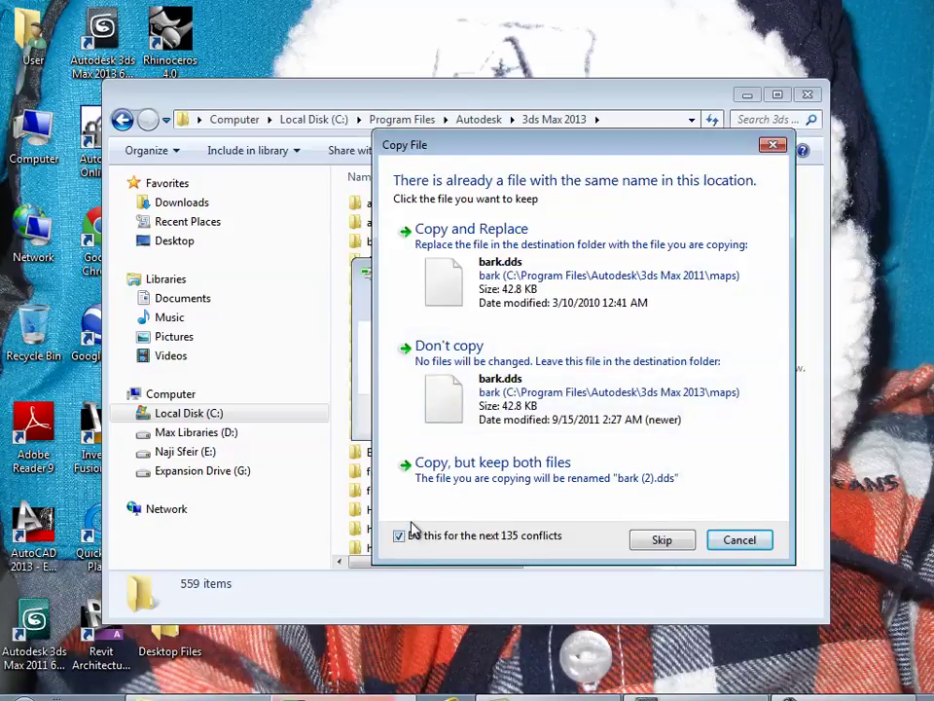
click(412, 533)
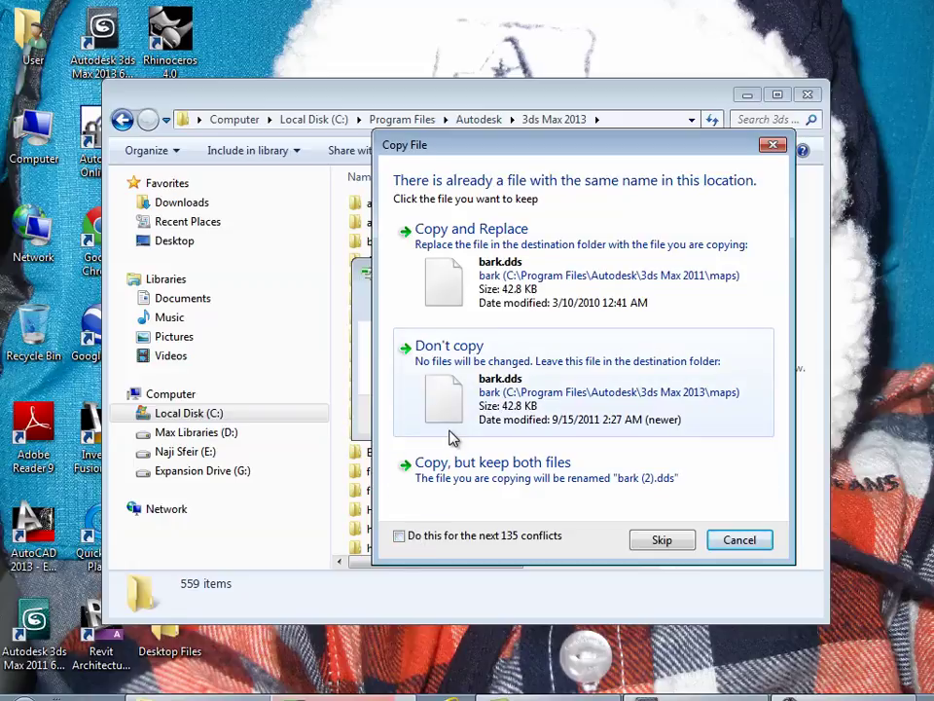
click(490, 537)
click(662, 540)
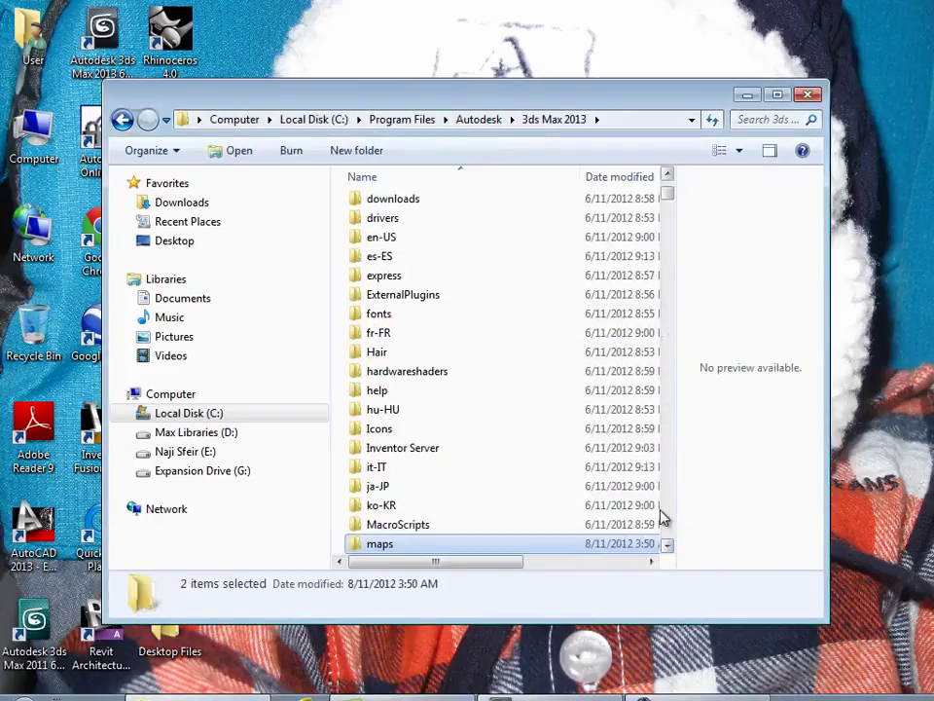
- Close Explorer, bring back Lesson11-Continue.max, close the Material Editor and open Customize
click(807, 94)
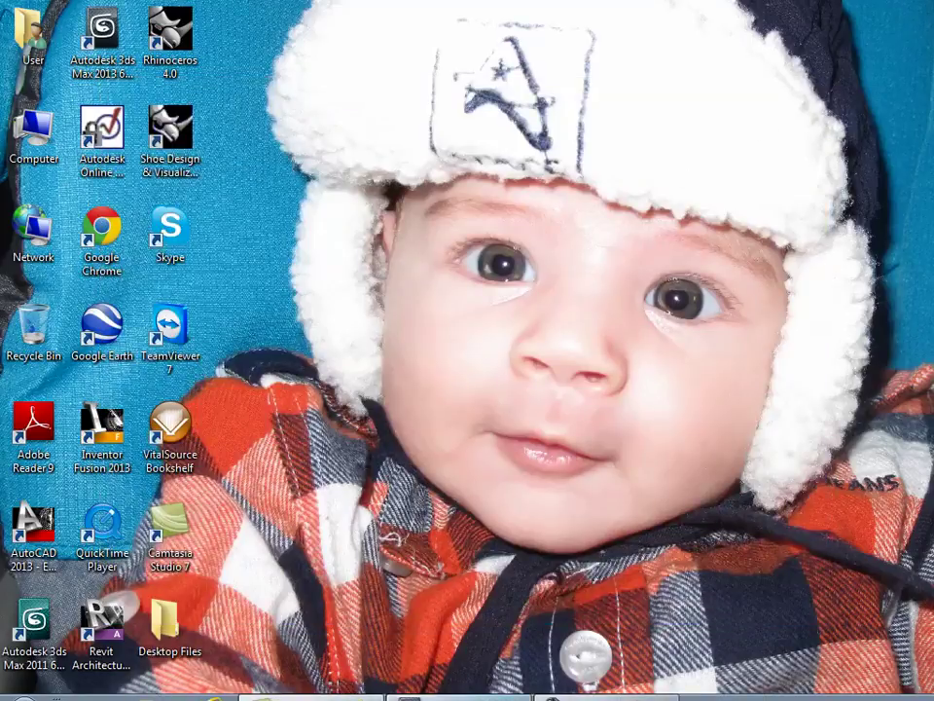
click(467, 697)
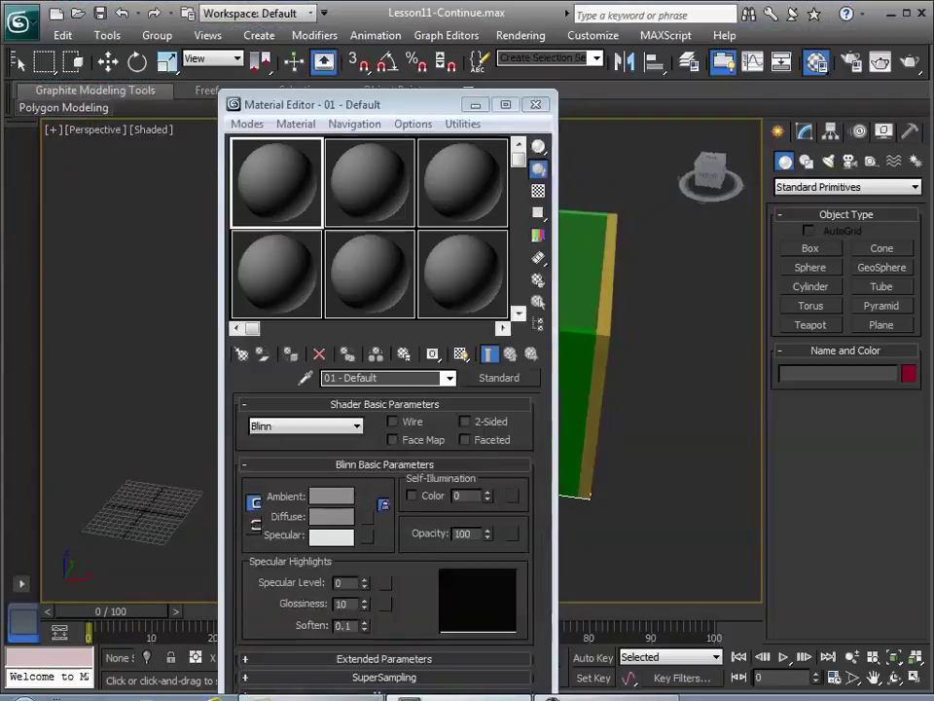
click(535, 105)
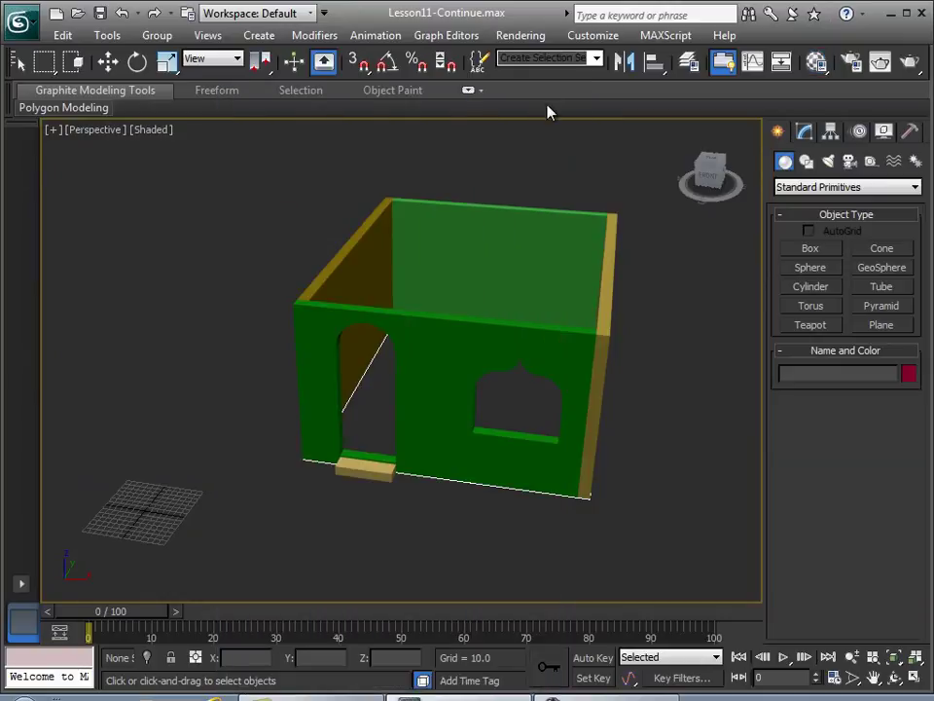
click(596, 39)
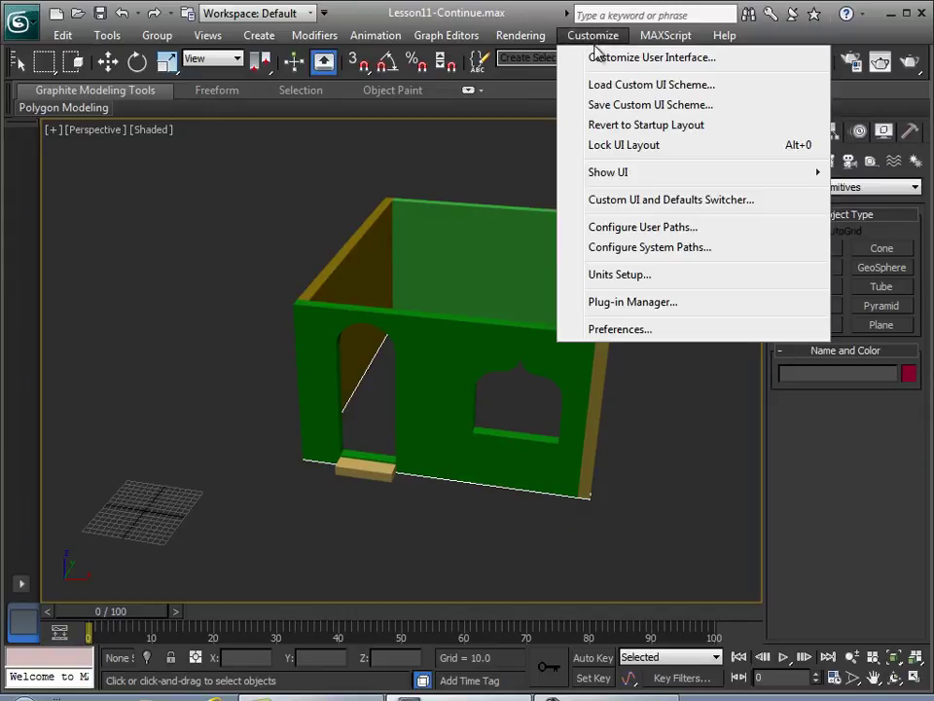
- Add 3ds Max 2013\maps with Add Subpaths ticked as a new external files path
click(658, 236)
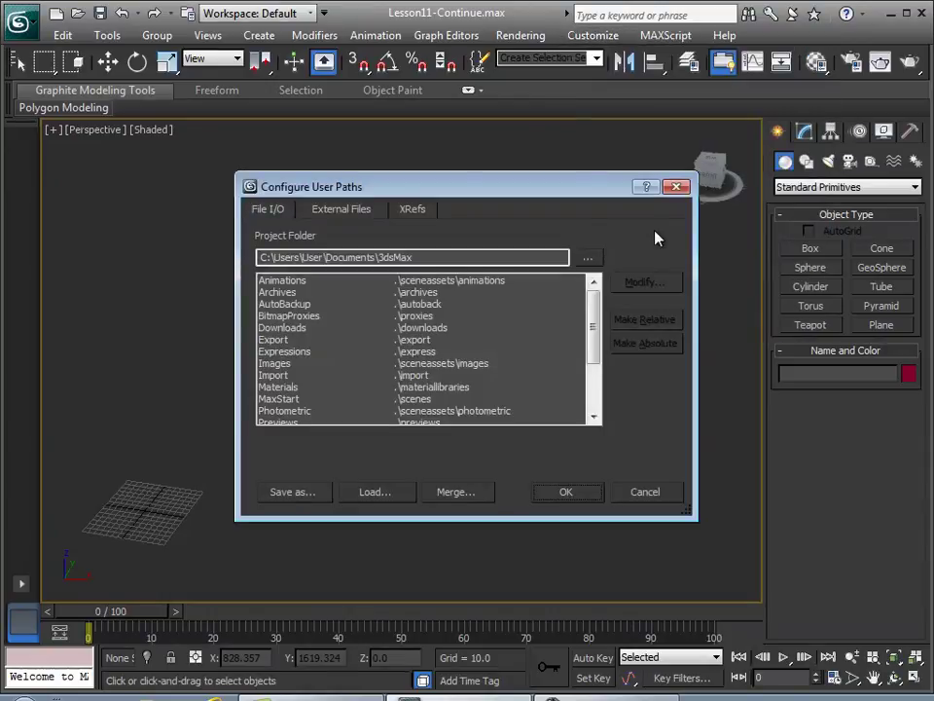
click(358, 215)
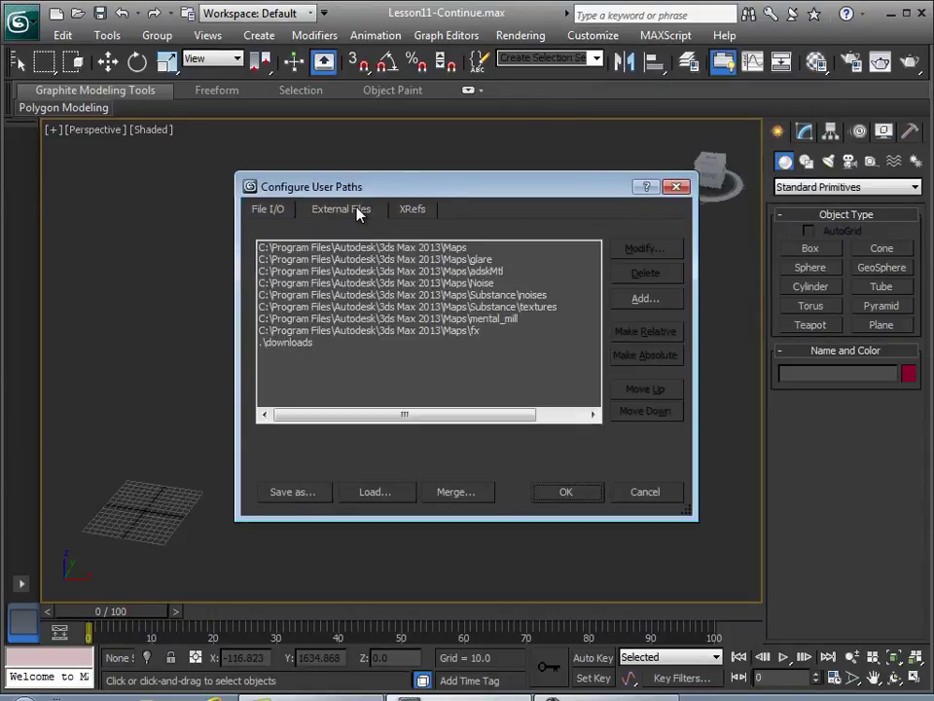
click(642, 301)
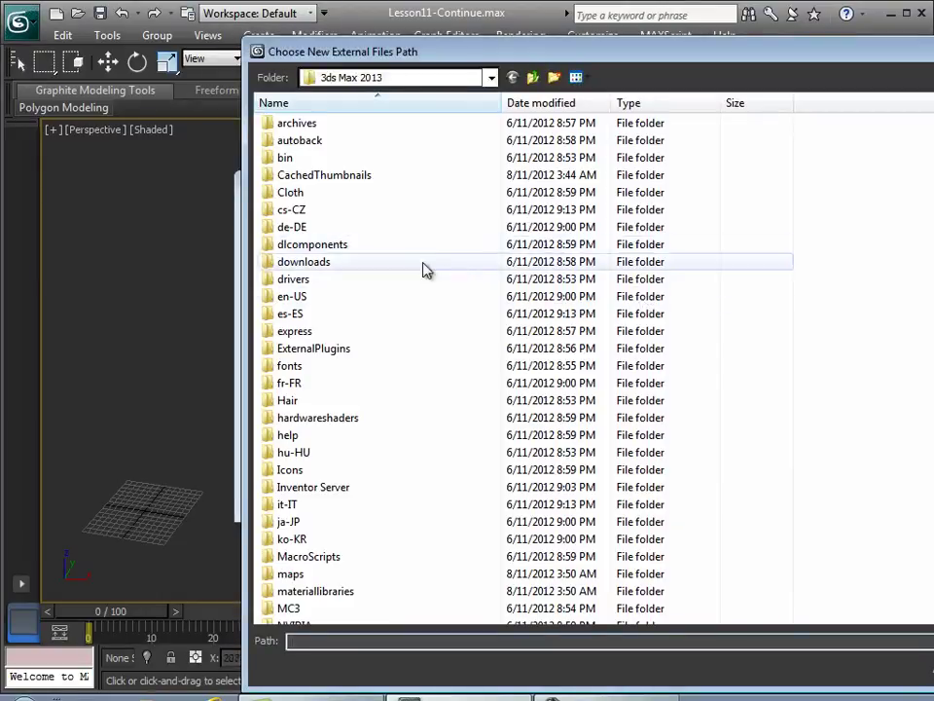
click(294, 578)
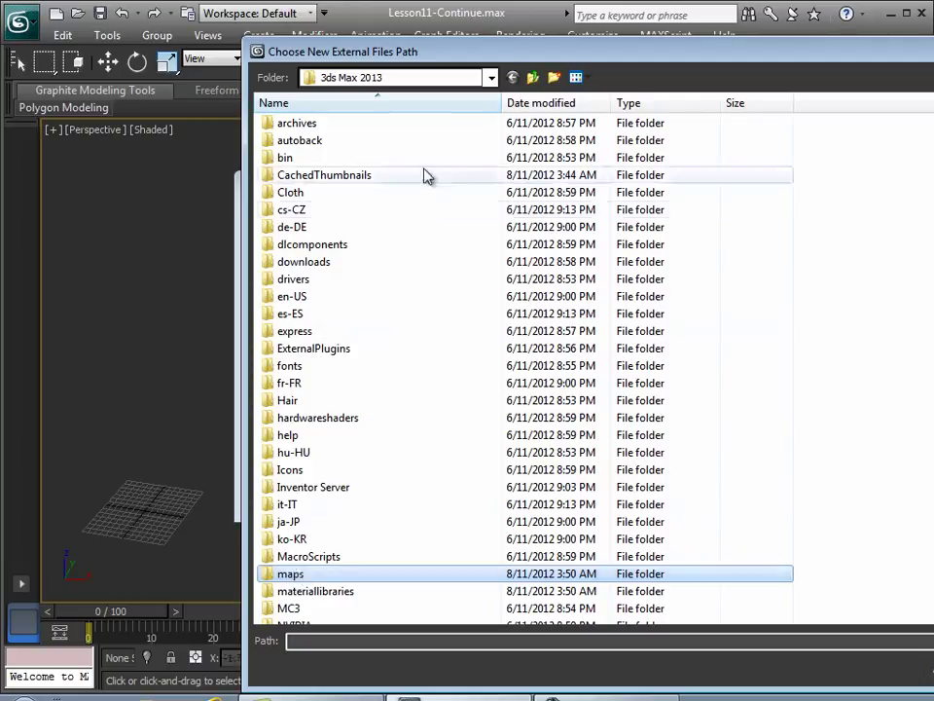
click(491, 79)
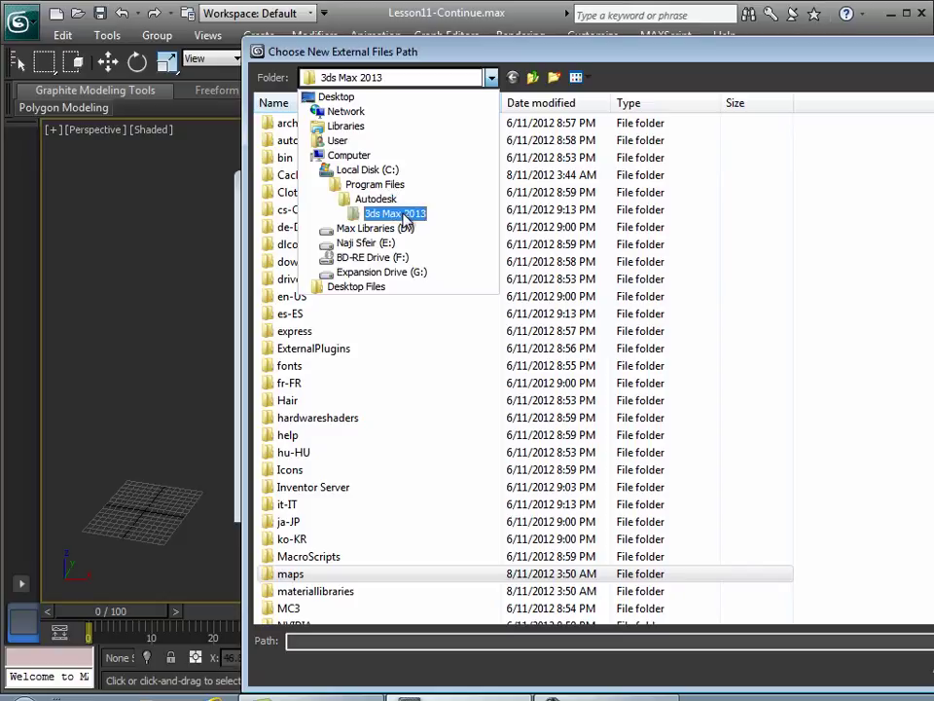
click(395, 214)
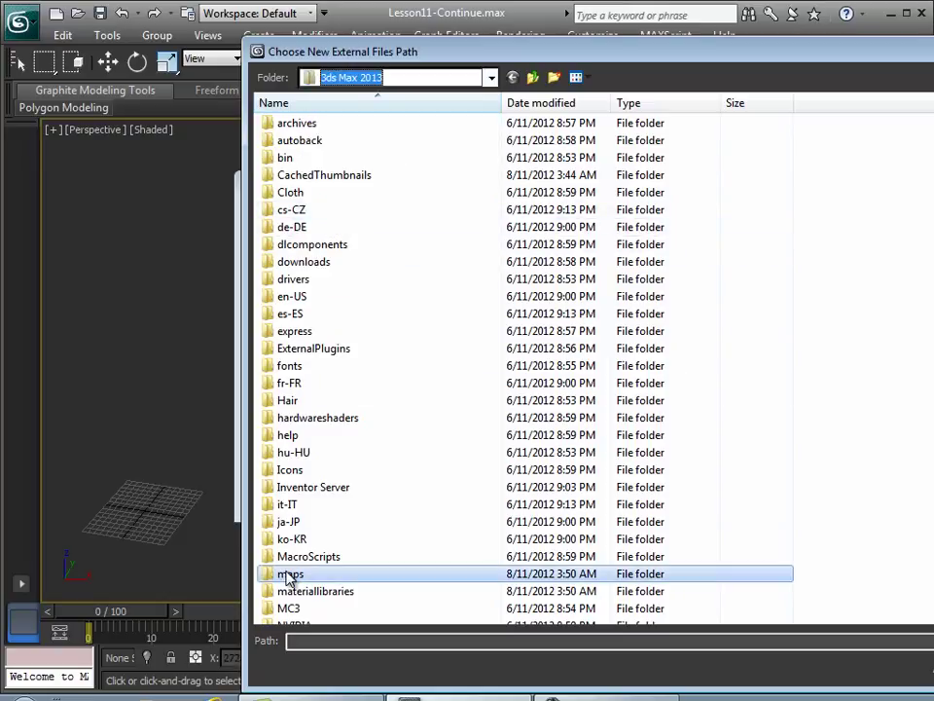
double_click(289, 576)
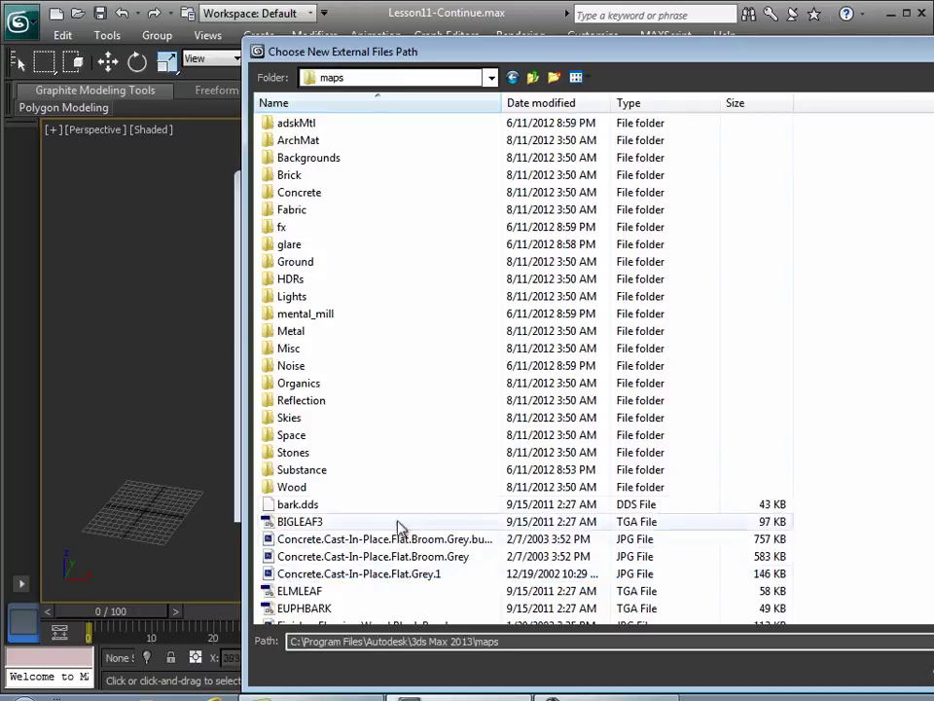
drag(845, 53, 638, 16)
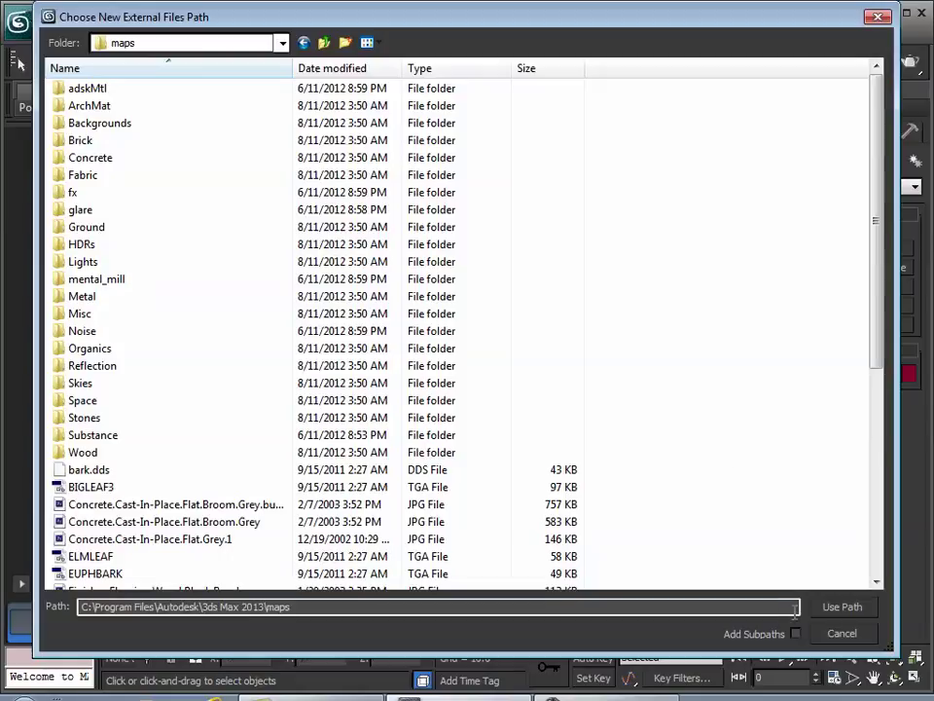
click(796, 634)
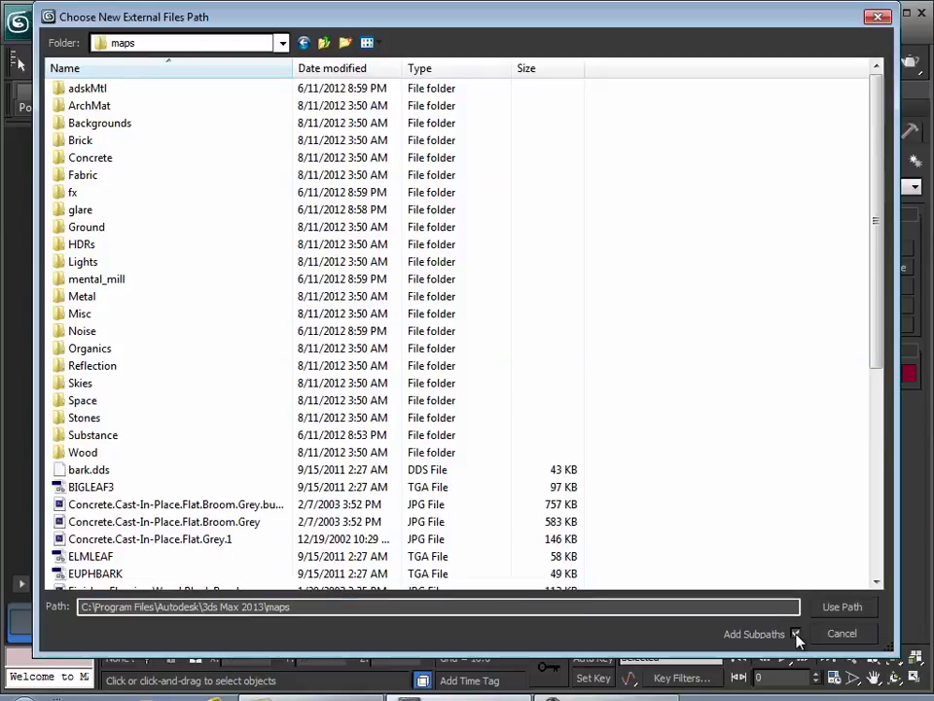
click(843, 607)
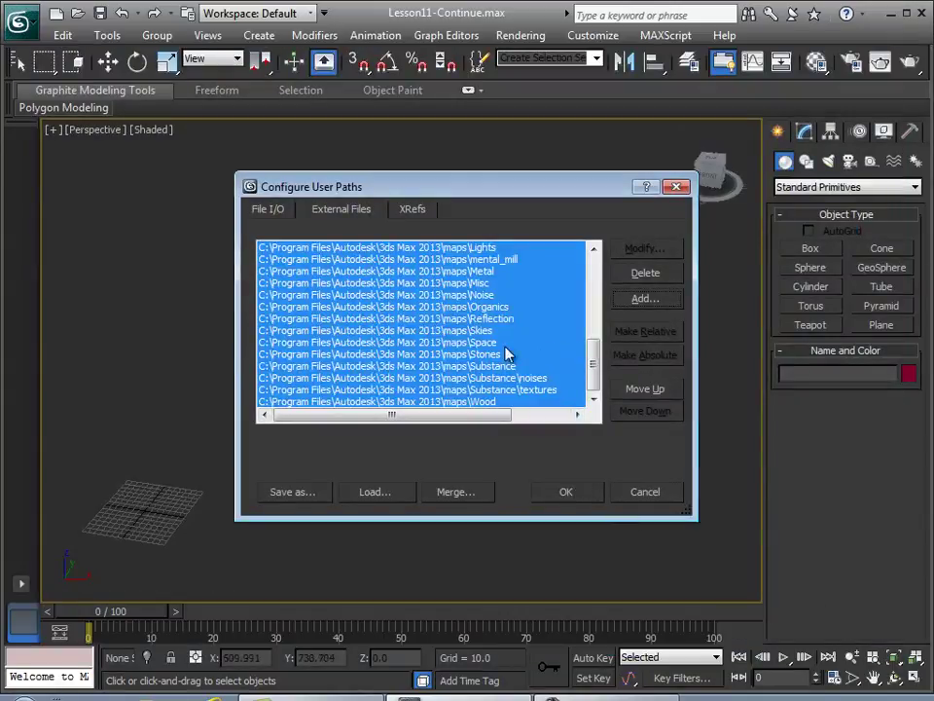
- Click OK in Configure User Paths to keep the new maps paths
mouse_move(588, 373)
mouse_down()
mouse_move(591, 303)
mouse_move(603, 389)
mouse_up()
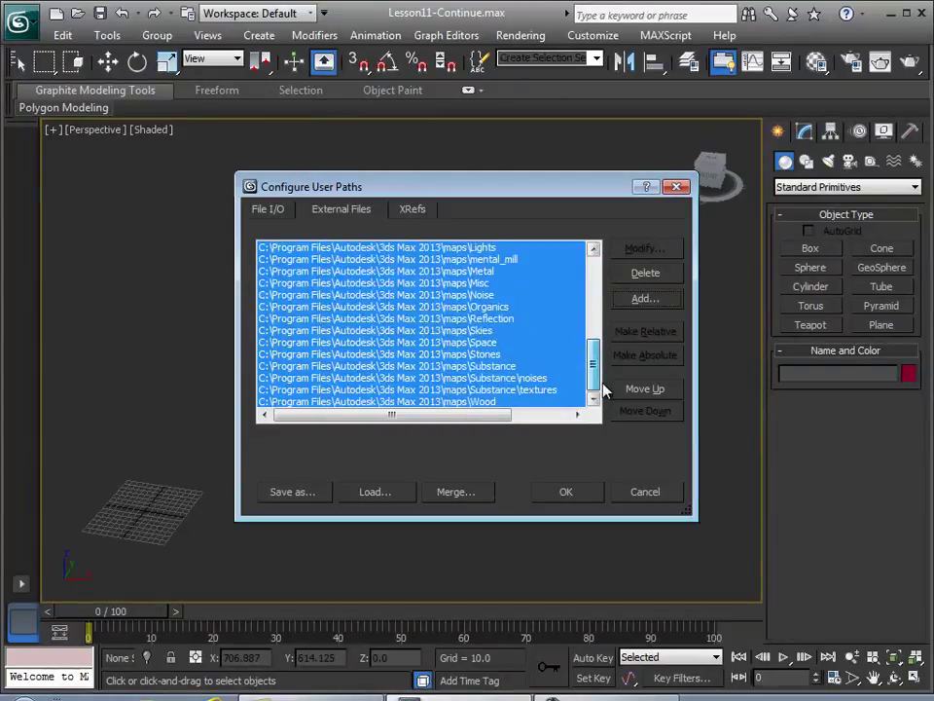
click(565, 491)
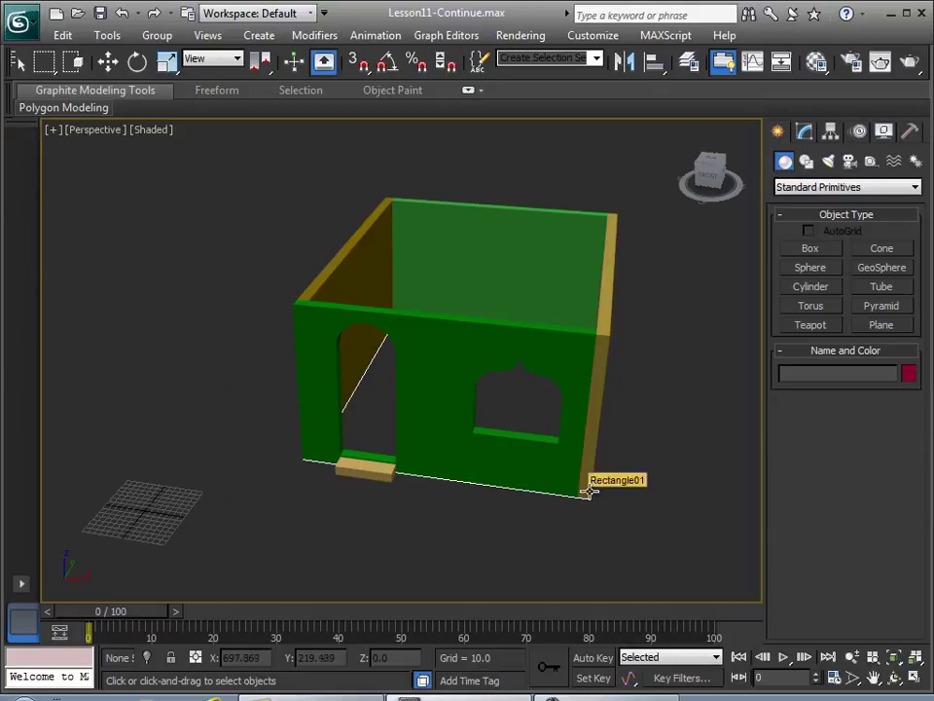
mouse_move(710, 175)
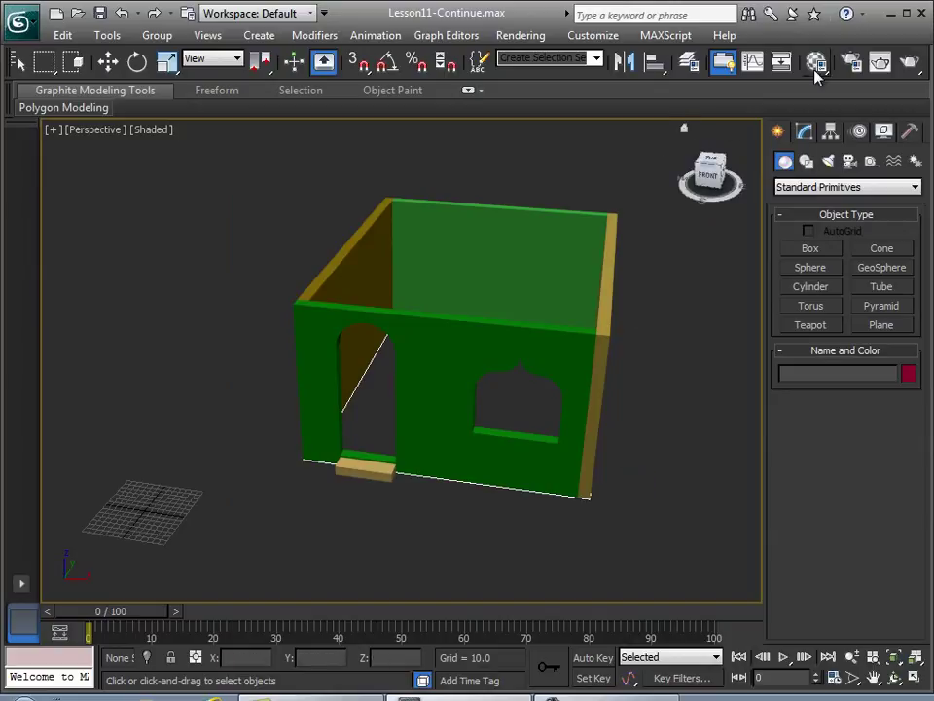
- Reopen the Material Editor, launch Get Material, and collapse Scene Materials in the browser
click(818, 63)
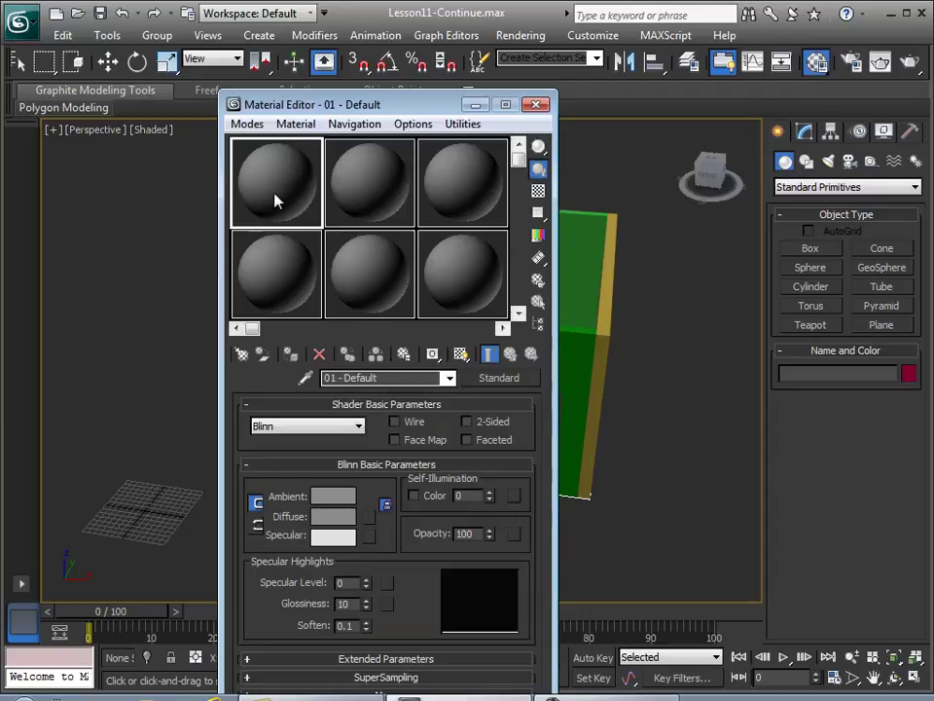
click(242, 355)
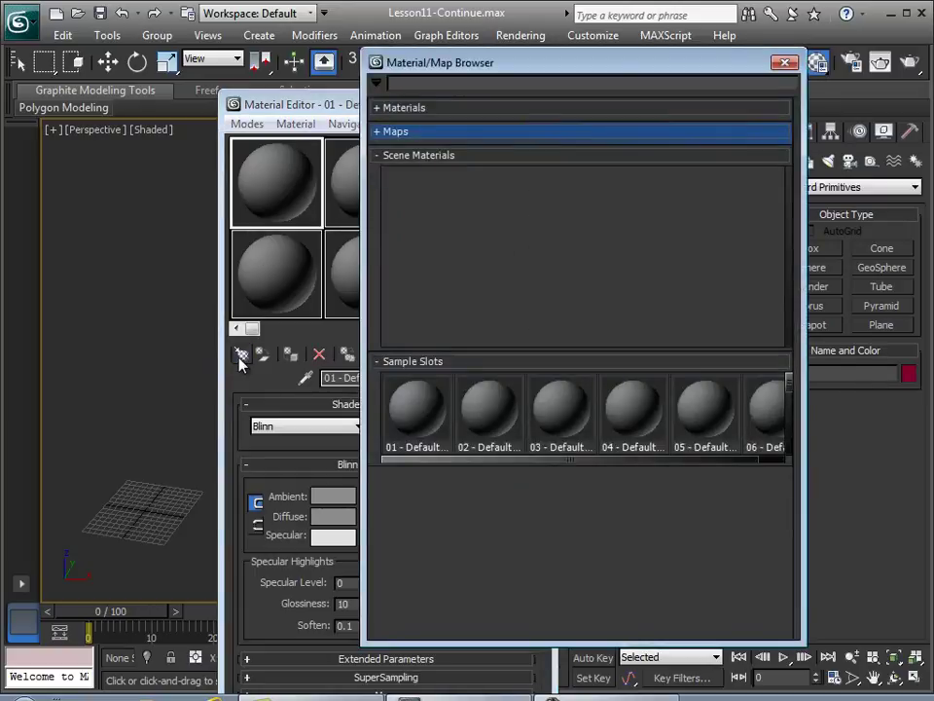
click(379, 156)
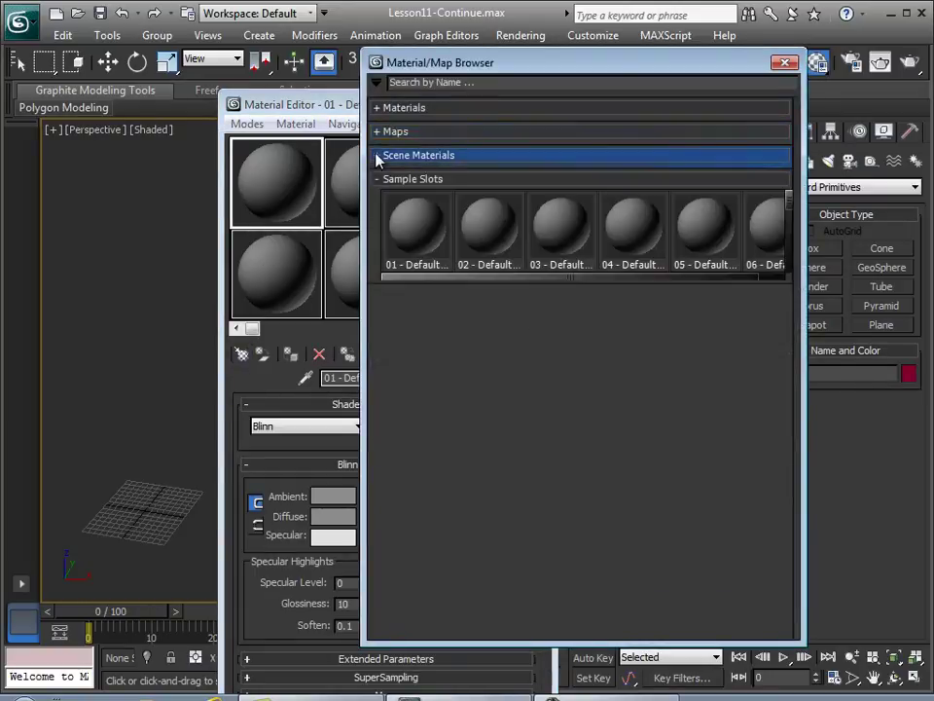
click(378, 84)
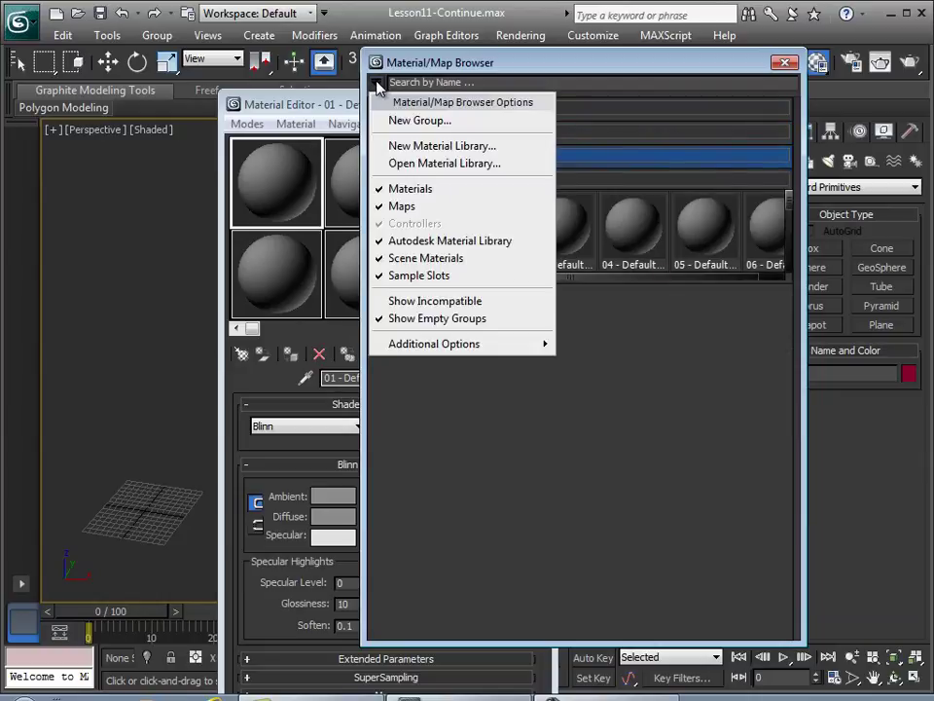
- Choose Open Material Library and arrange the import dialog fully on screen
click(439, 164)
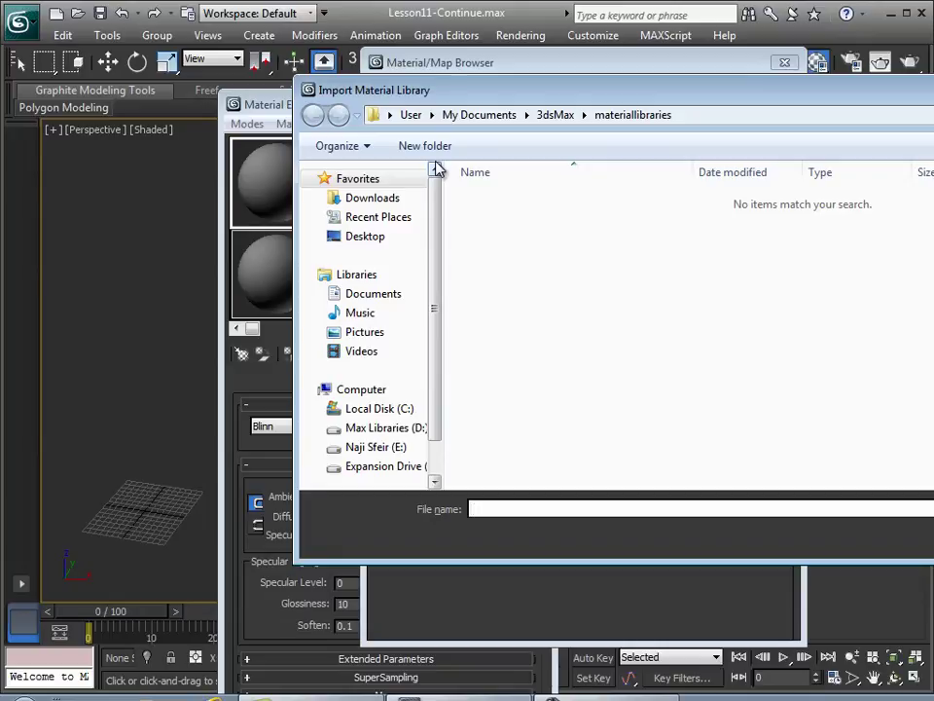
drag(736, 98, 478, 108)
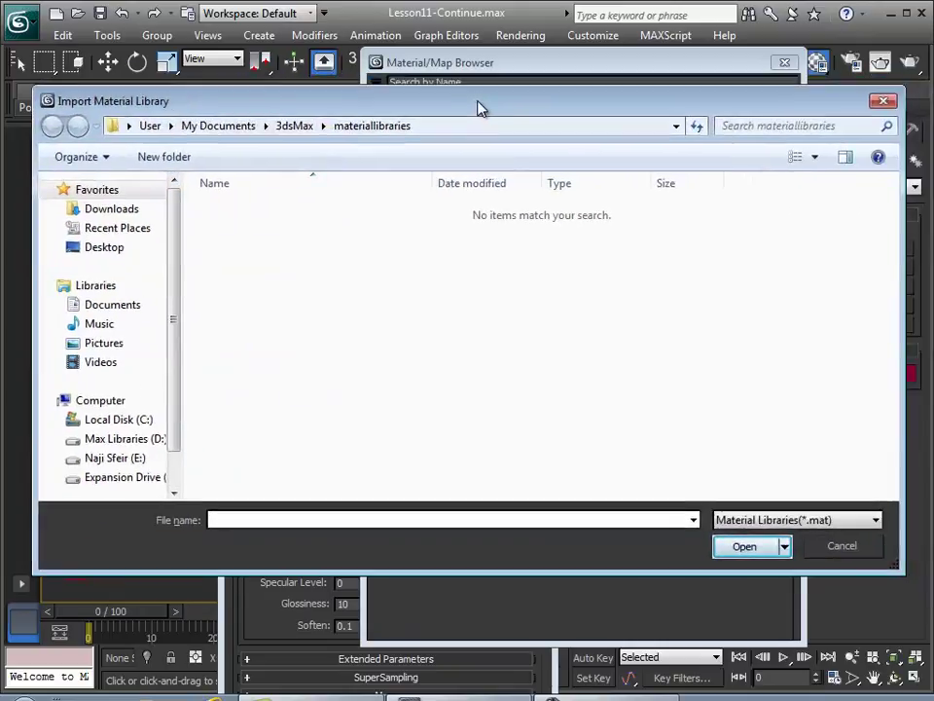
drag(894, 564, 727, 604)
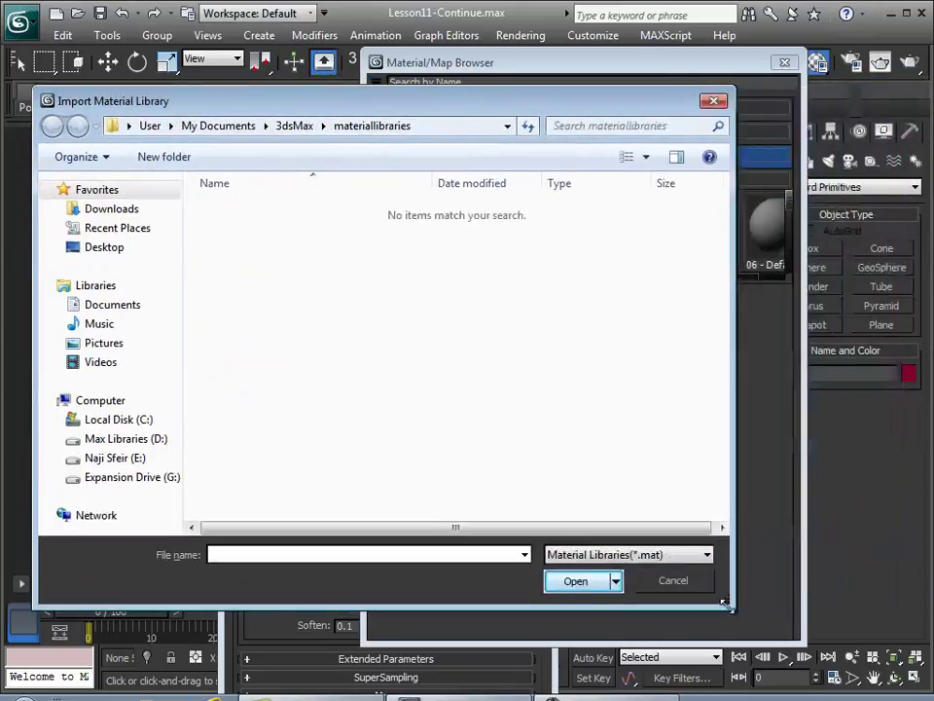
drag(435, 102, 507, 115)
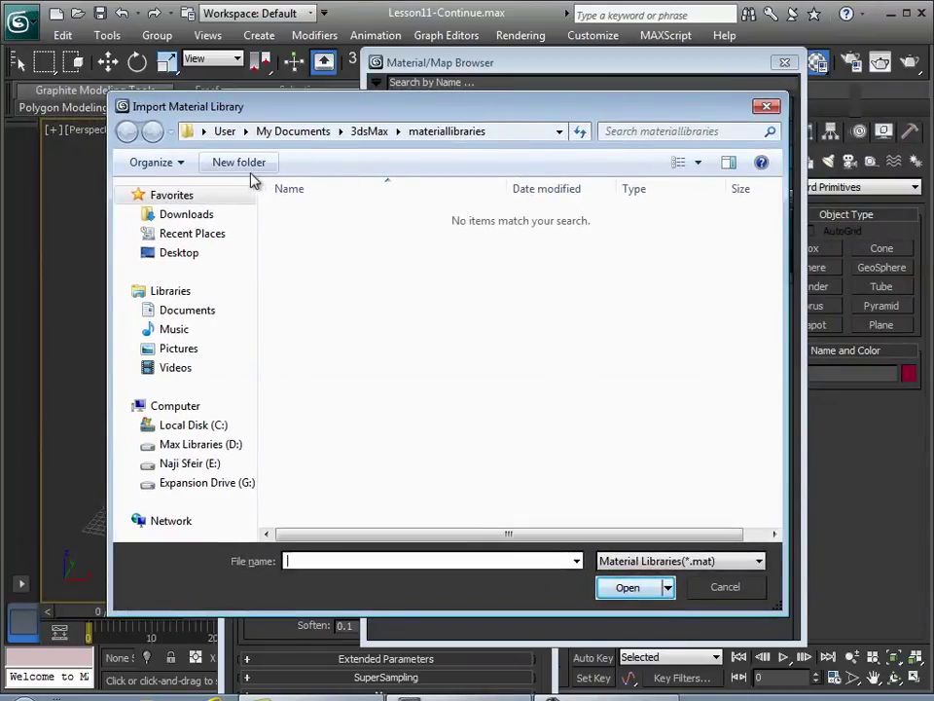
mouse_move(118, 420)
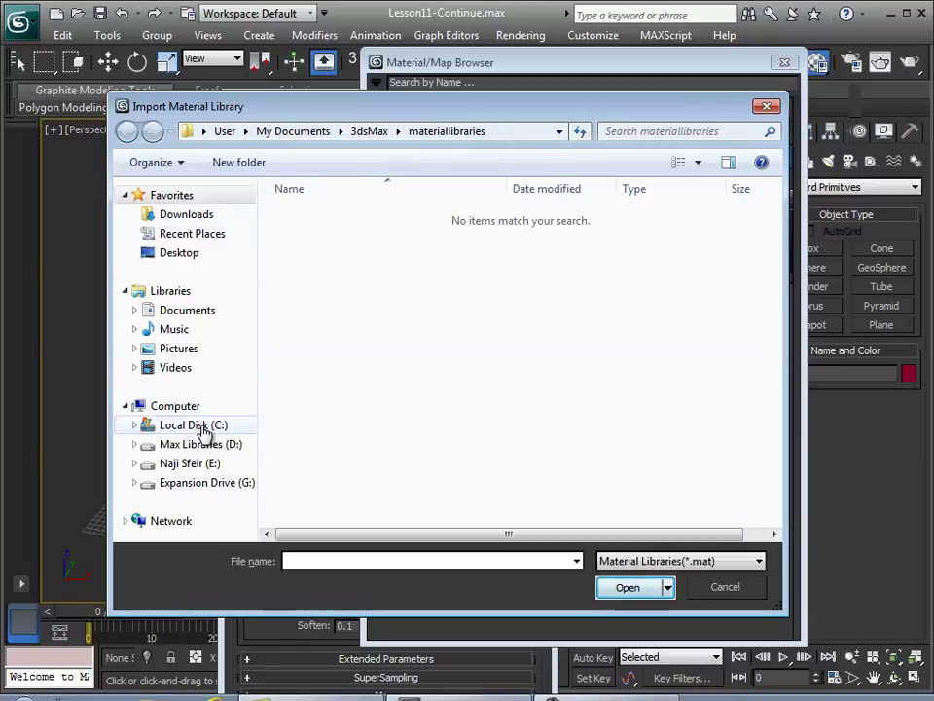
- Browse to C:\Program Files\Autodesk\3ds Max 2013\materiallibraries and open 3dsmax.mat
click(200, 425)
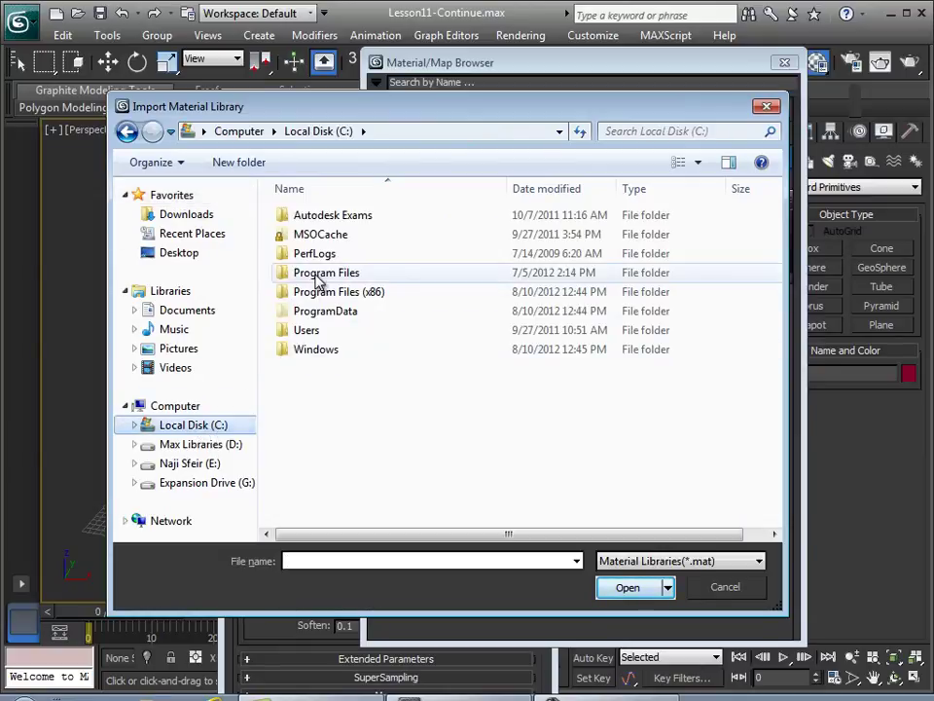
click(316, 280)
double_click(316, 280)
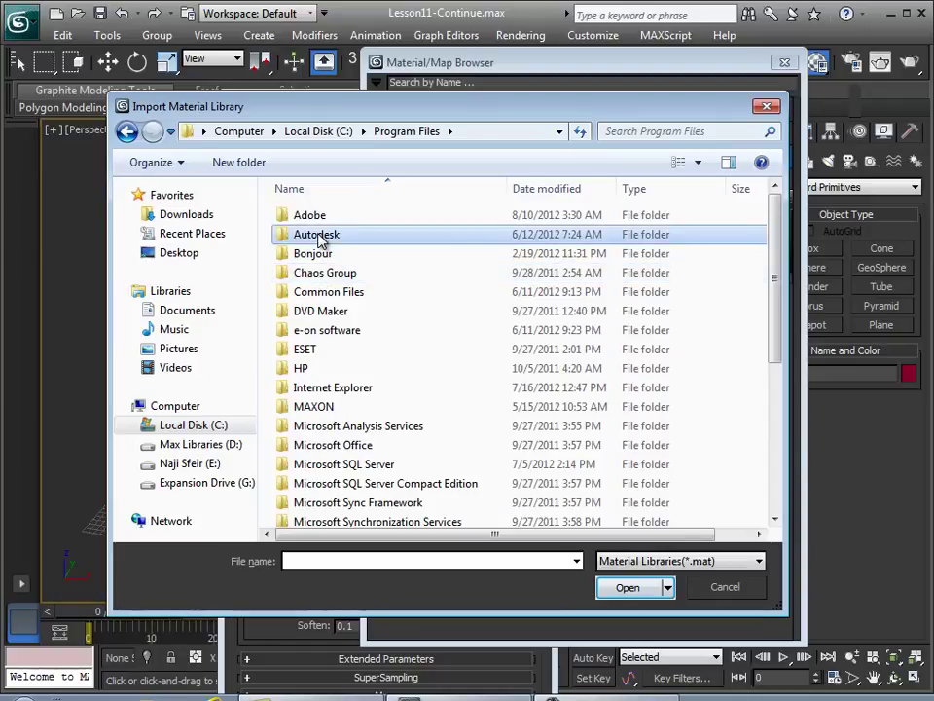
double_click(319, 237)
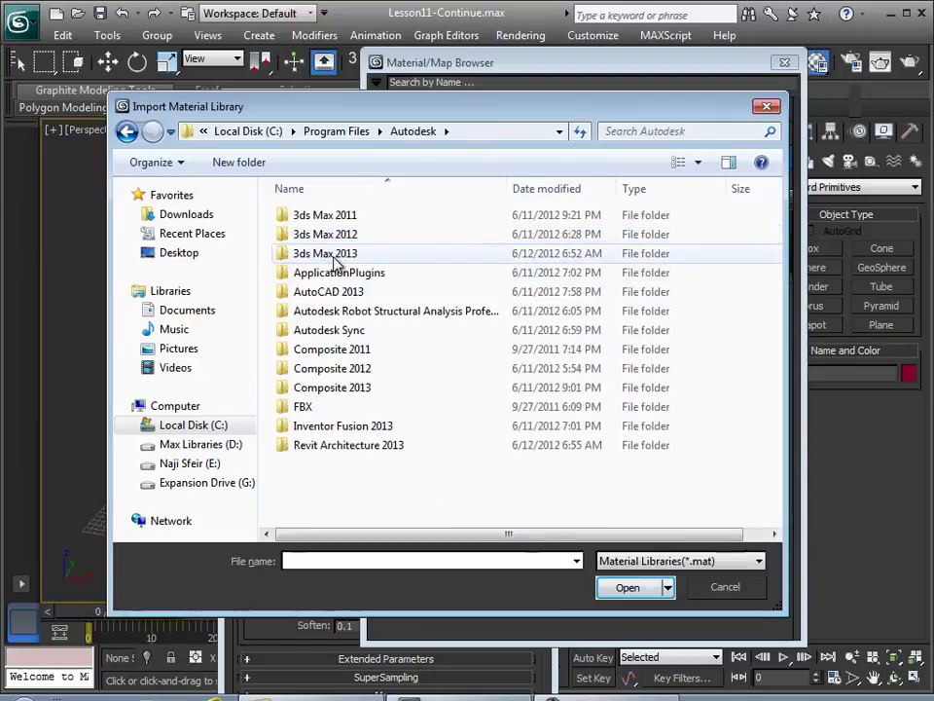
click(334, 255)
double_click(332, 256)
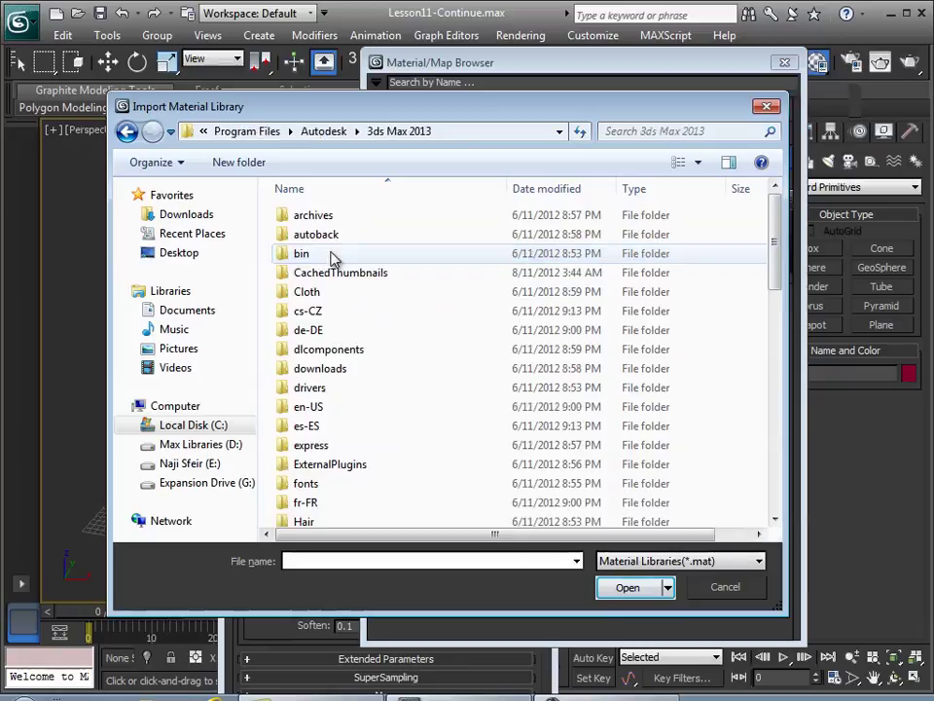
drag(776, 246, 776, 326)
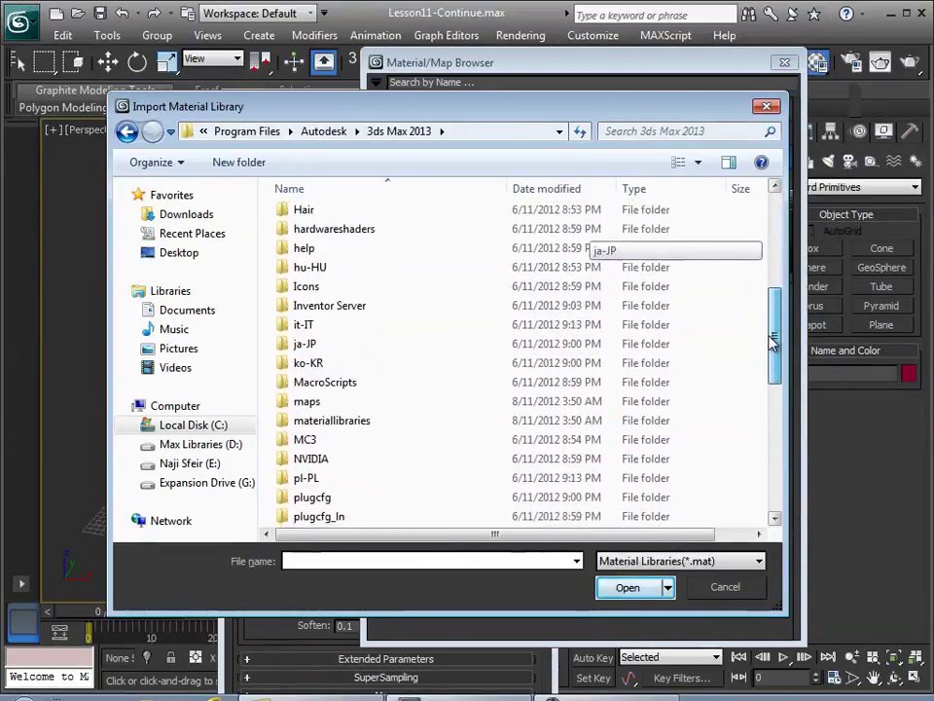
double_click(350, 423)
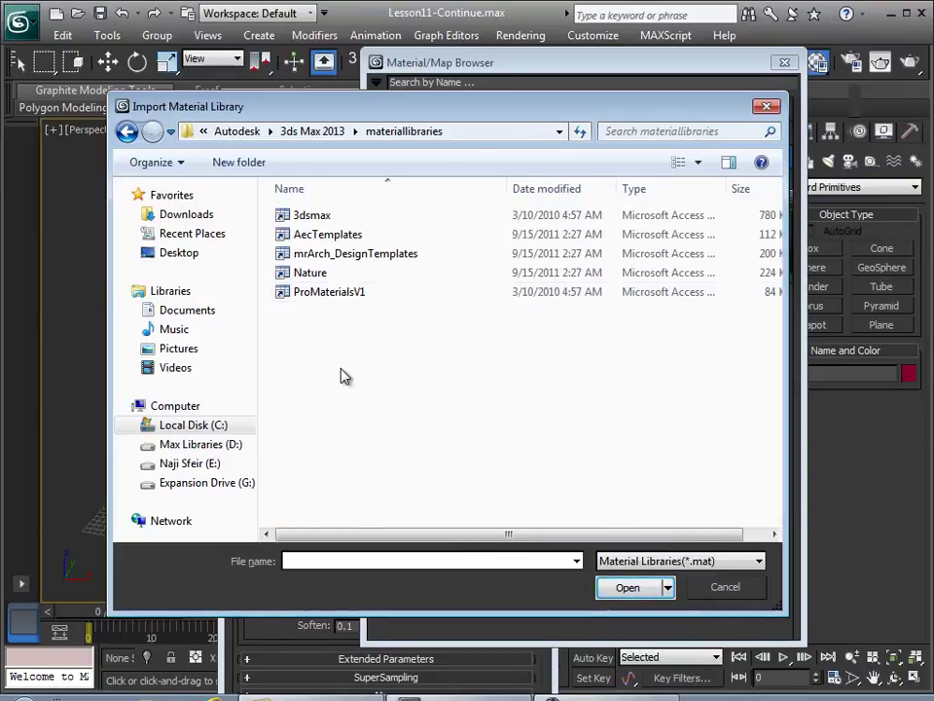
click(319, 216)
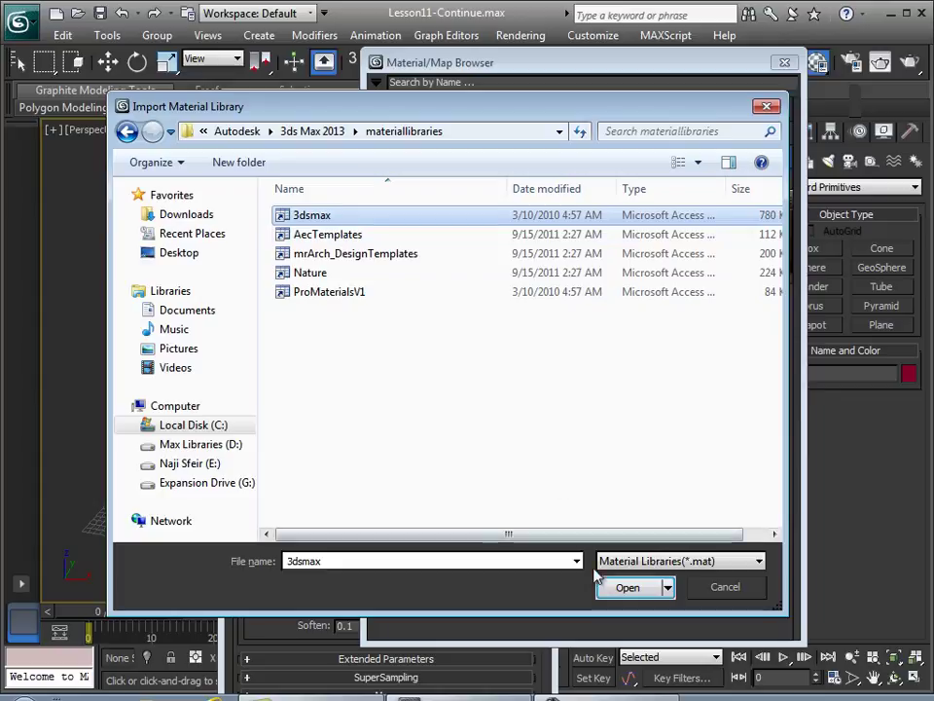
click(626, 588)
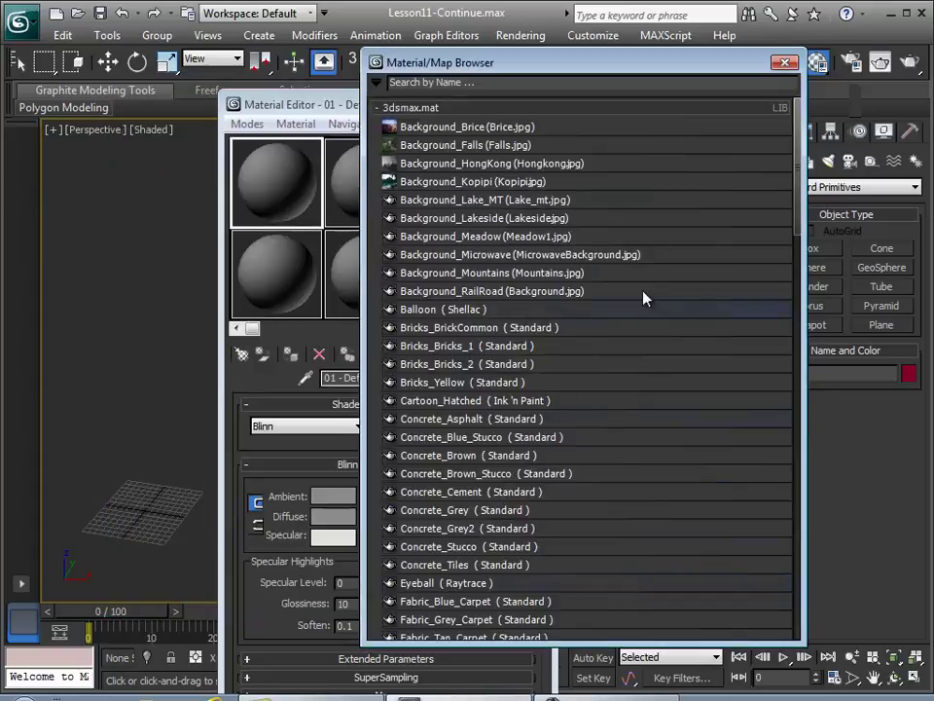
- Display the 3dsmax.mat library as Medium Icons, then close the Material/Map Browser
drag(686, 68, 648, 73)
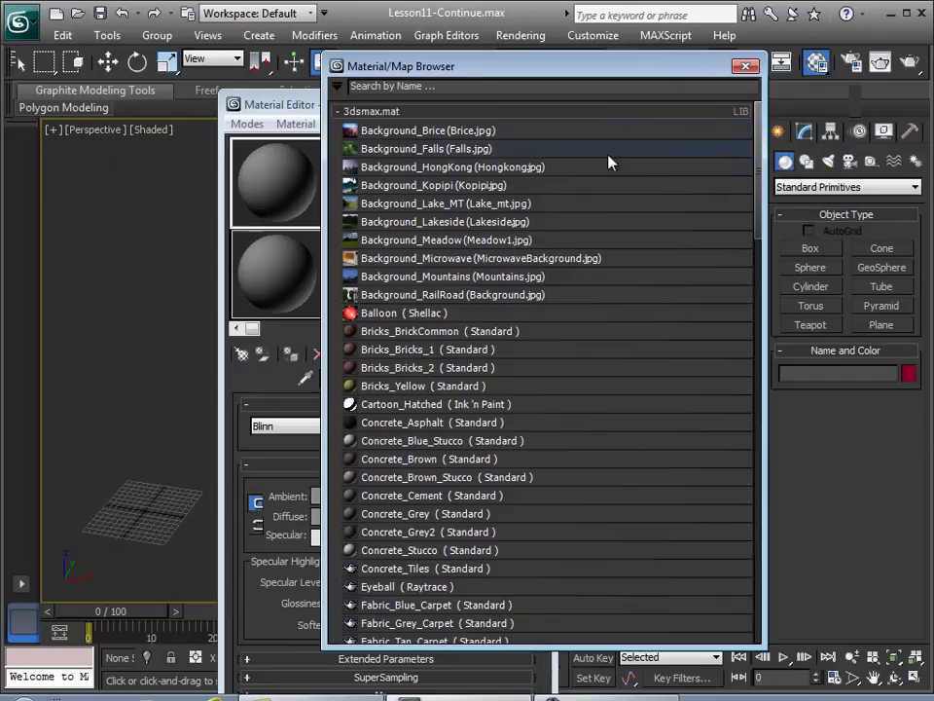
right_click(379, 114)
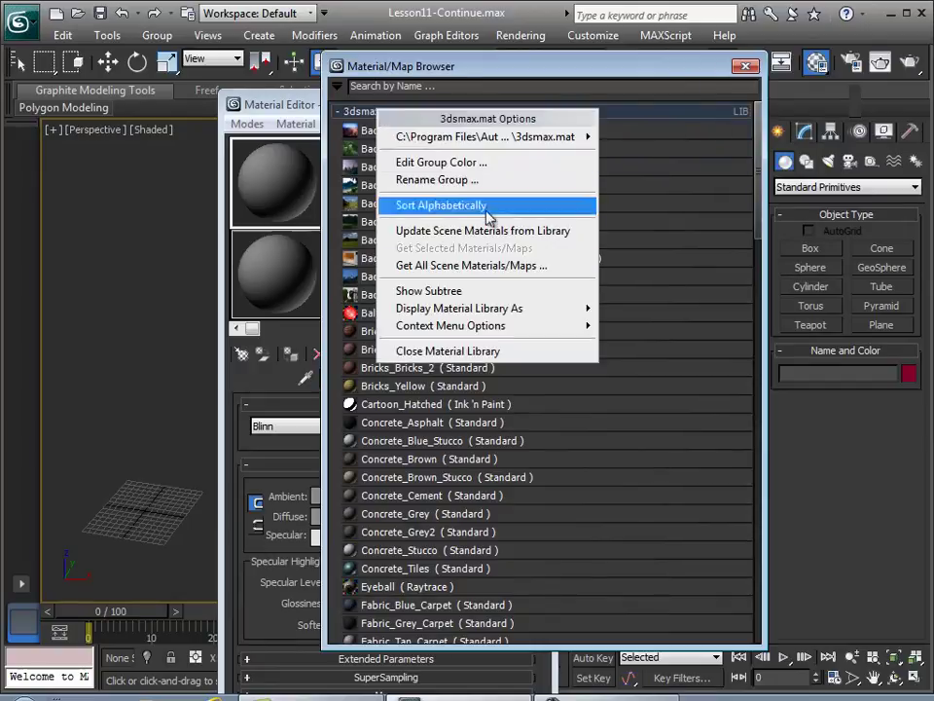
mouse_move(459, 307)
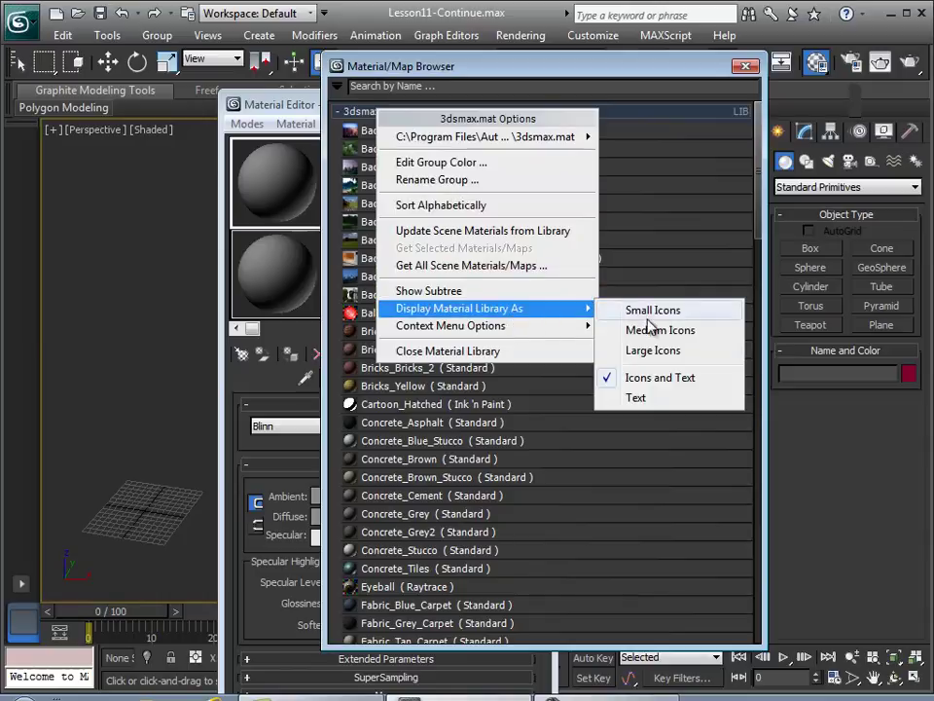
click(644, 330)
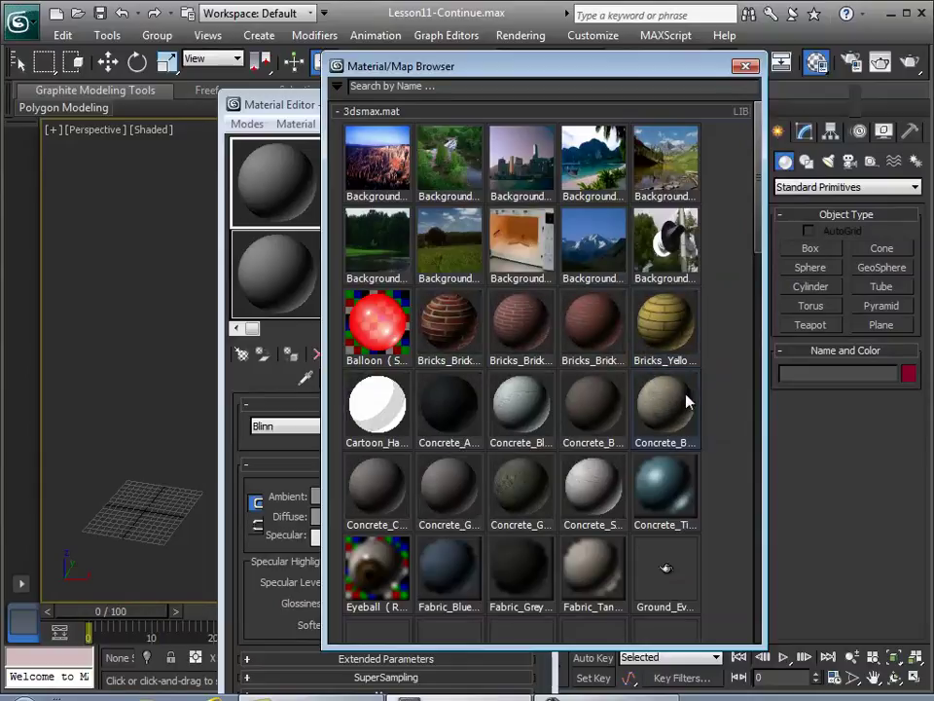
click(751, 67)
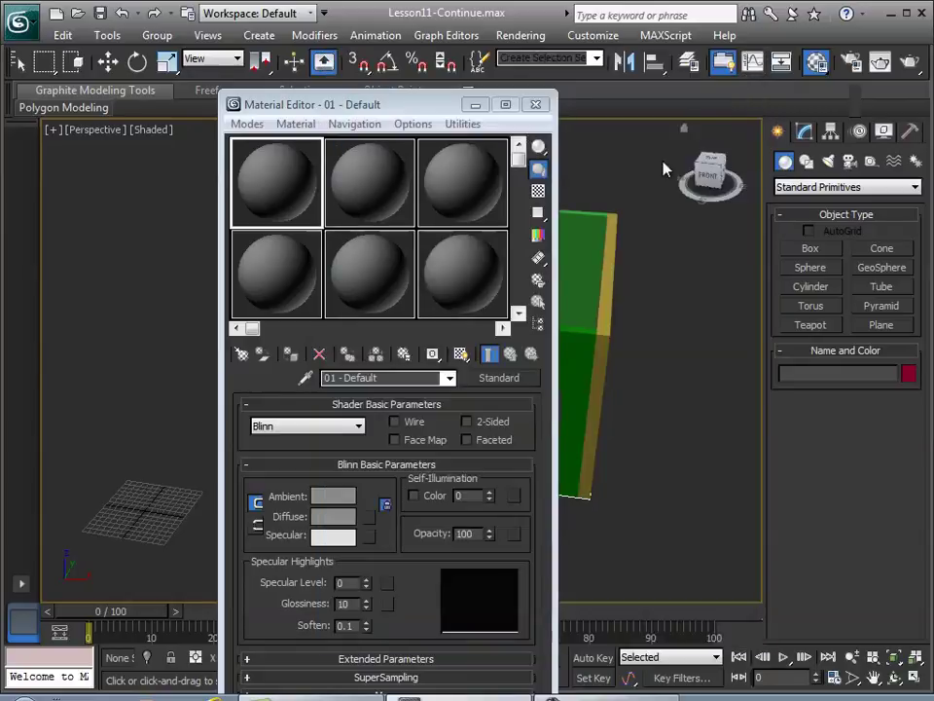